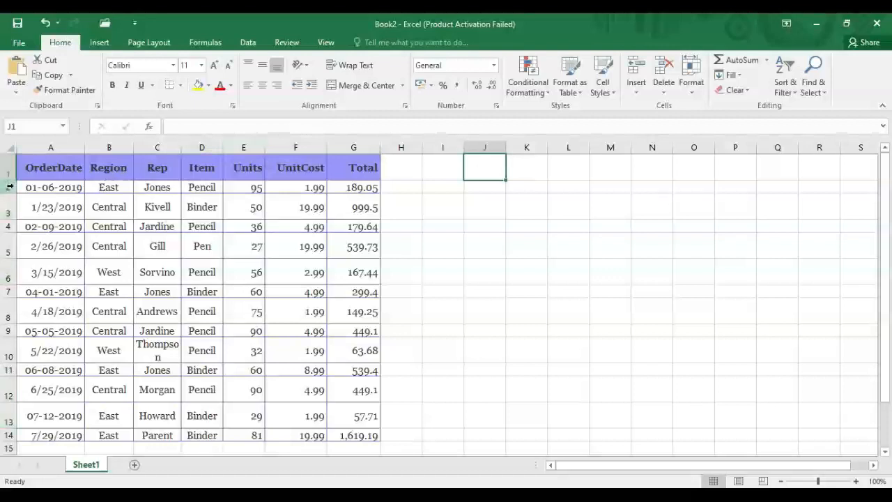
Select the first order's row of data and the Units column values.
click(42, 201)
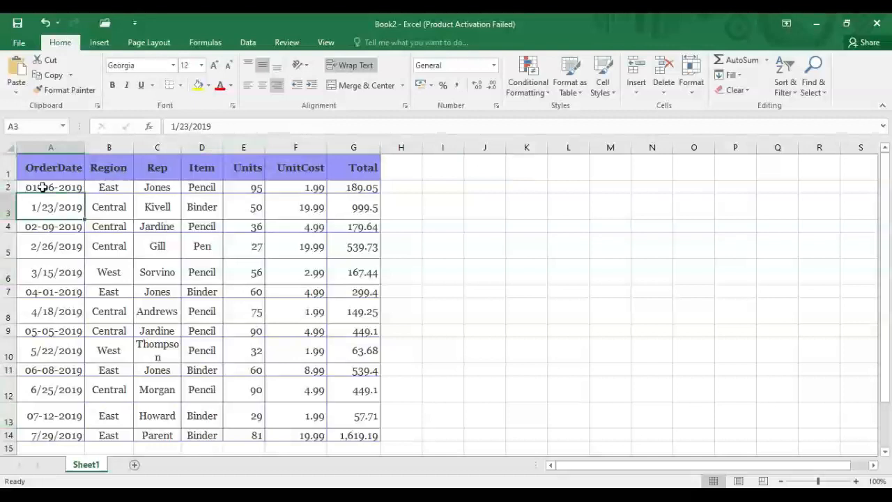
drag(42, 187, 625, 188)
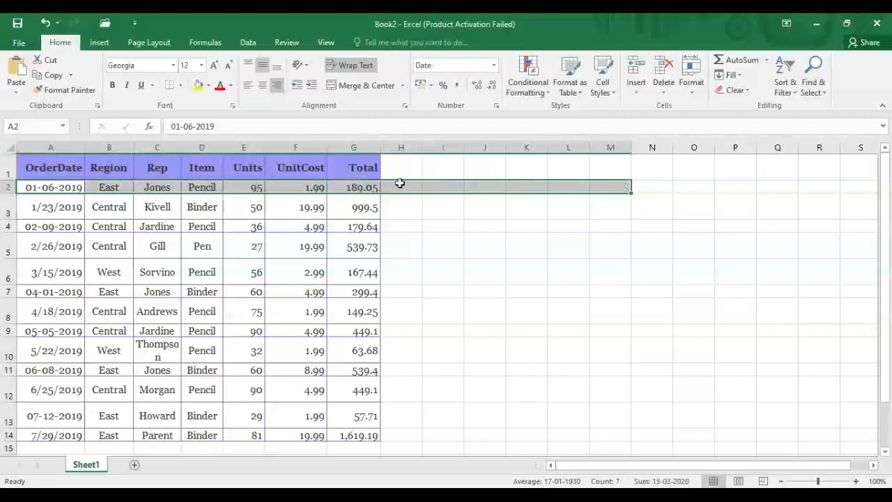
drag(240, 167, 251, 439)
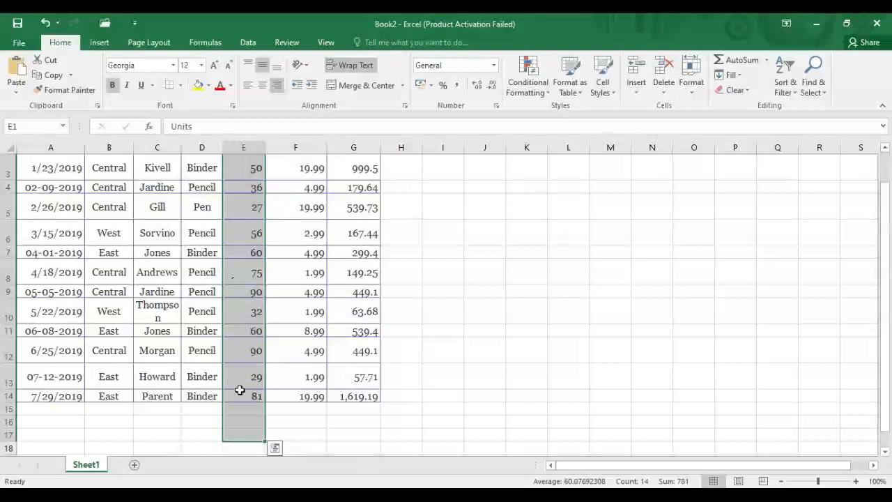
drag(888, 258, 889, 222)
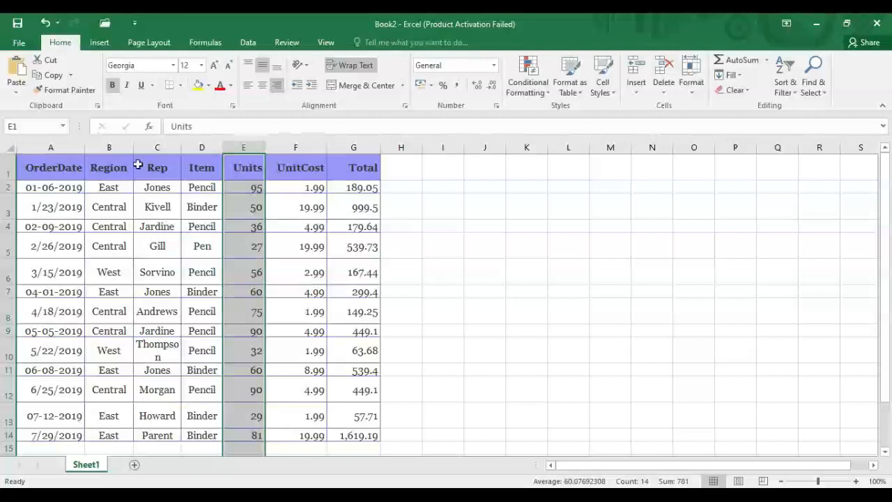
Zoom the sheet to 130% so the sales table fills more of the window.
click(427, 185)
click(407, 185)
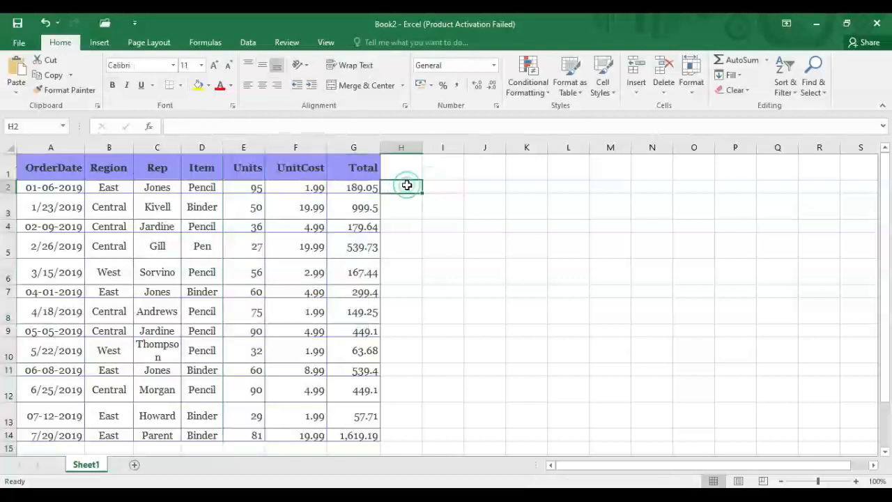
drag(886, 187, 886, 216)
click(362, 409)
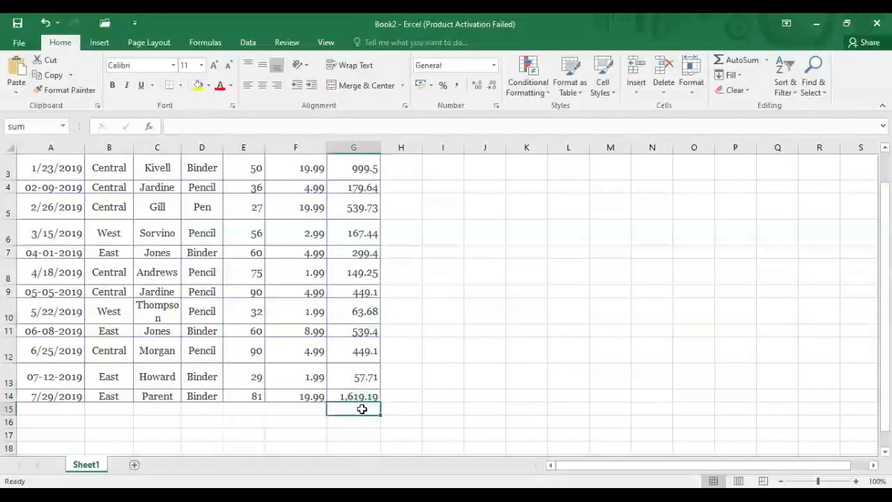
drag(820, 481, 817, 482)
drag(885, 368, 885, 342)
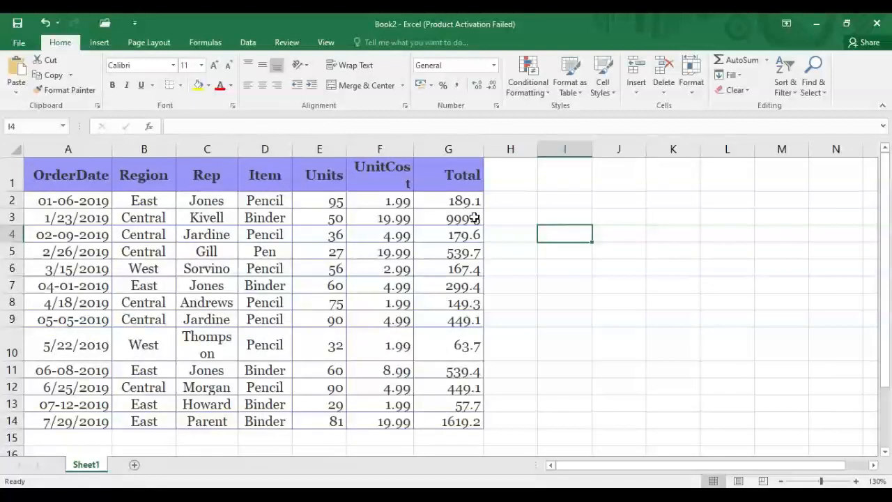
Format the Total values in G2:G14 to two decimal places, e.g. 189.05 and 1619.19.
drag(436, 197, 435, 422)
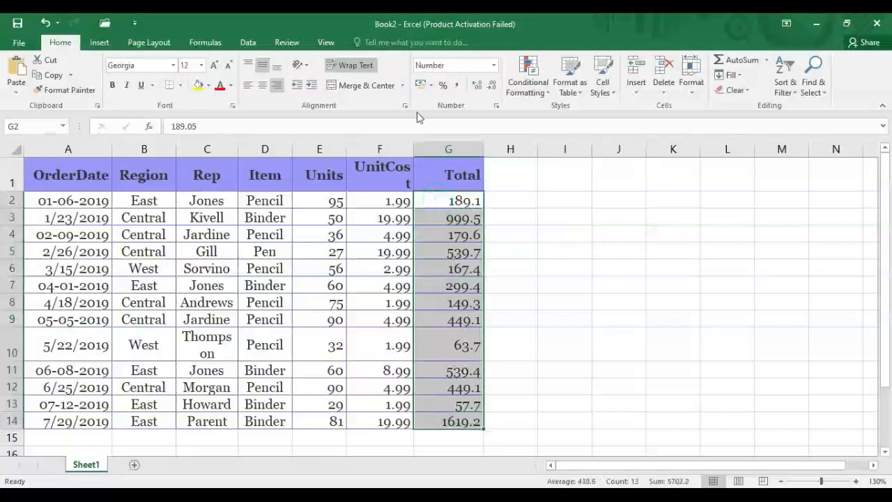
click(493, 85)
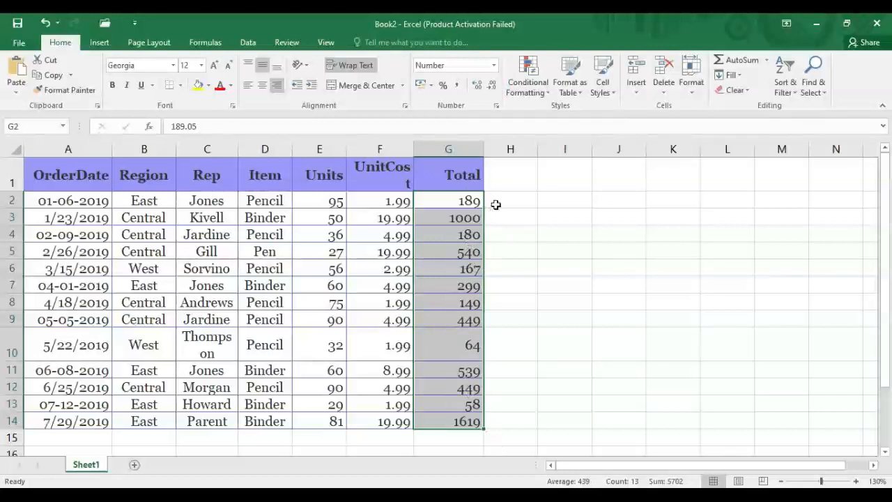
click(481, 88)
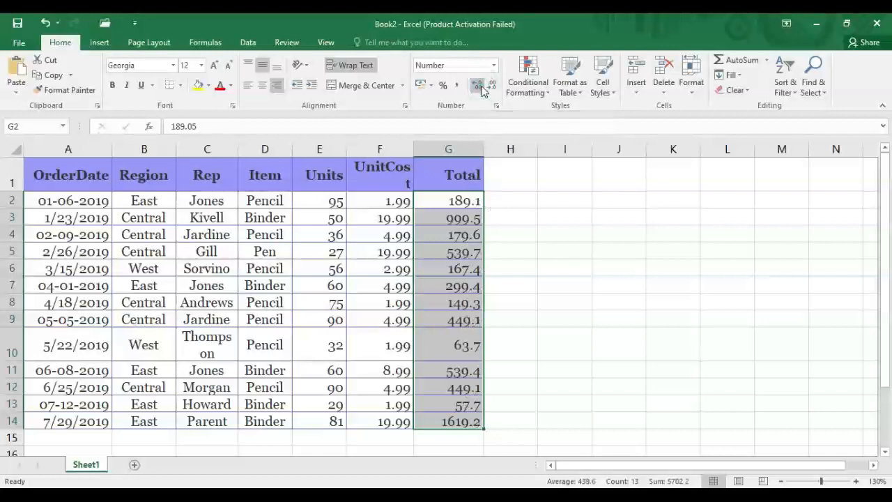
click(481, 88)
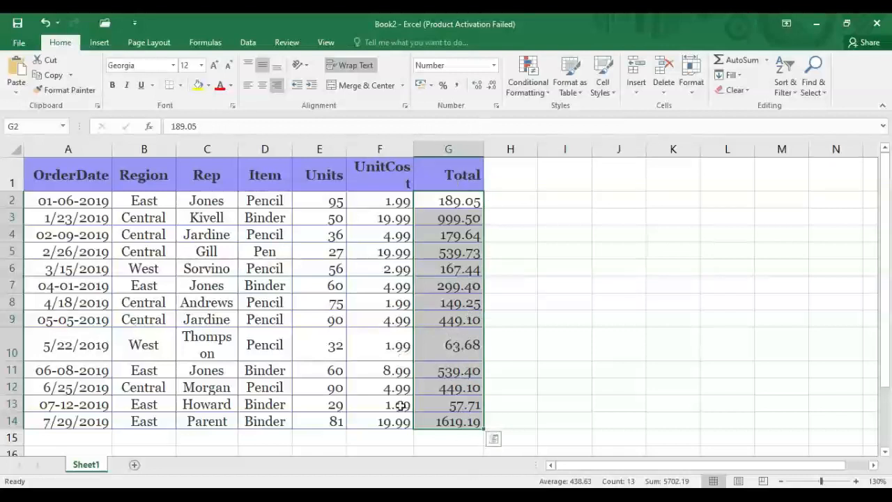
click(456, 438)
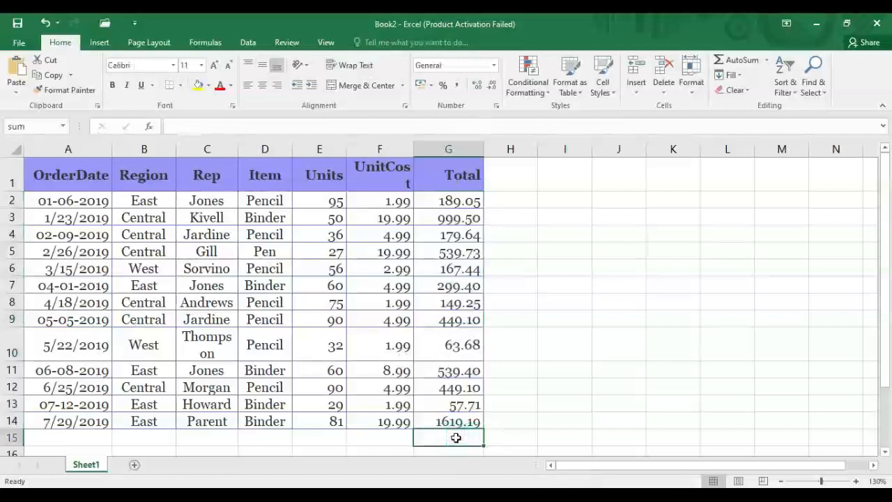
Start a formula in G15, try references from G2 to G7, then backspace to just '='.
text(=)
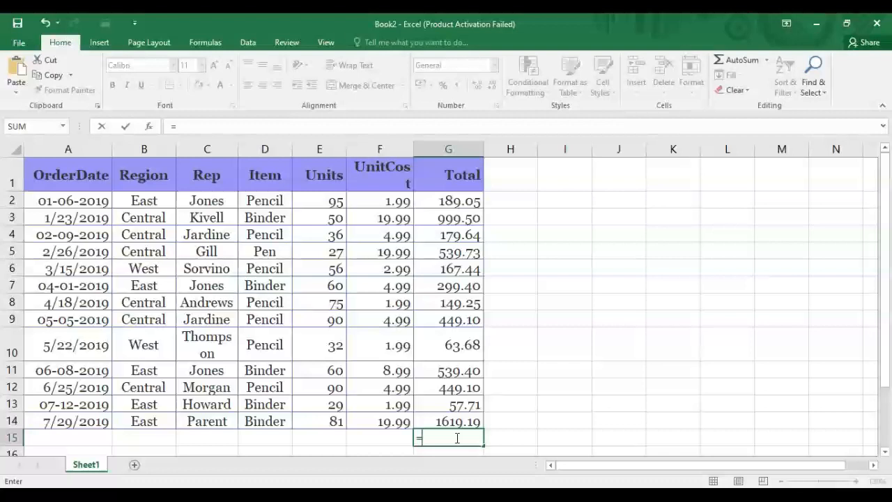
click(437, 201)
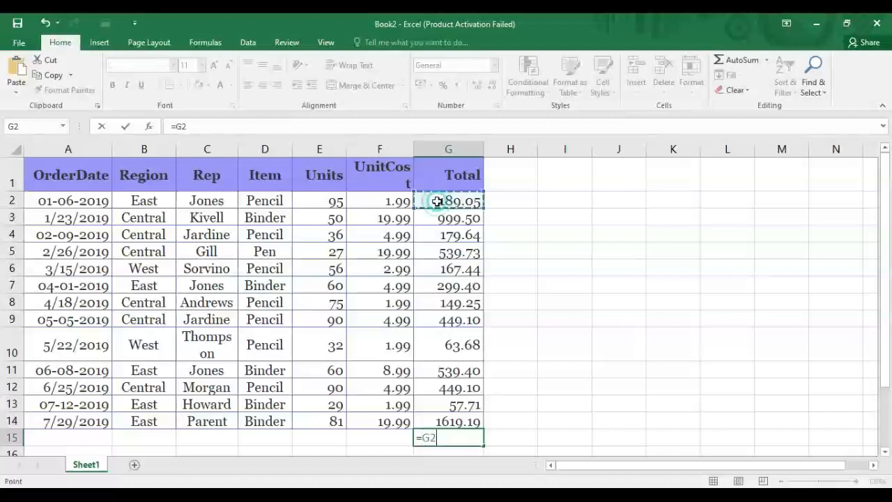
click(433, 218)
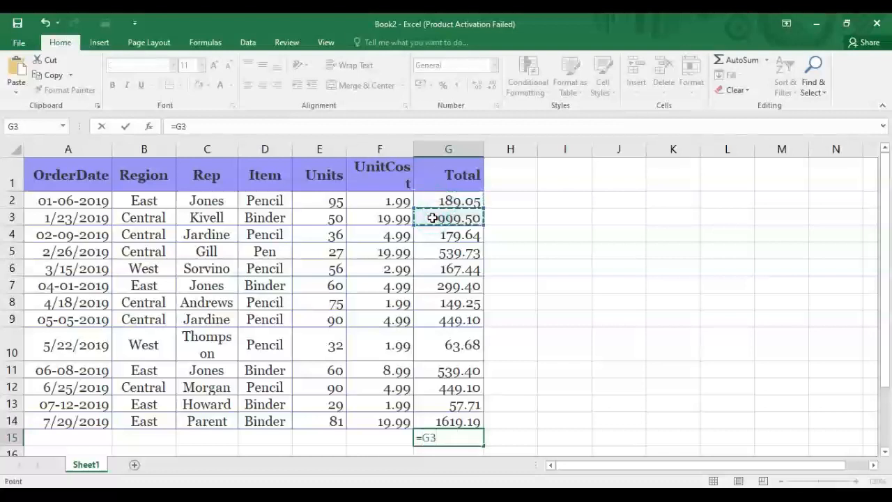
click(432, 203)
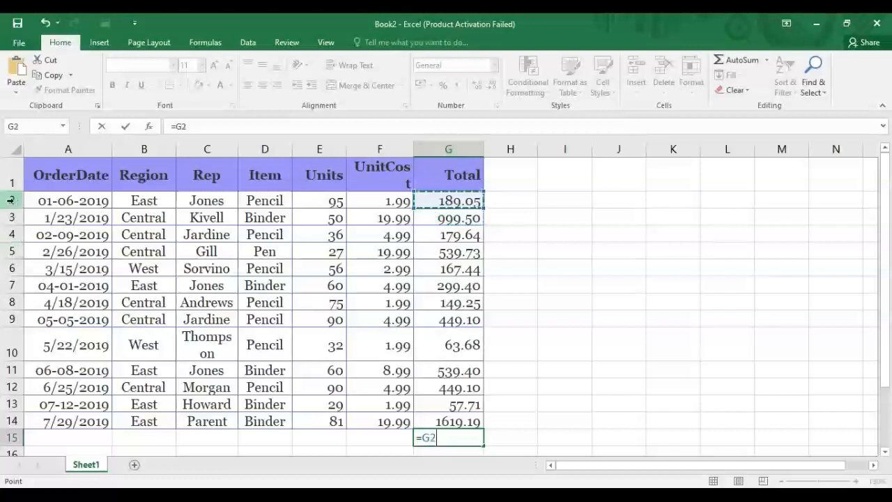
click(430, 213)
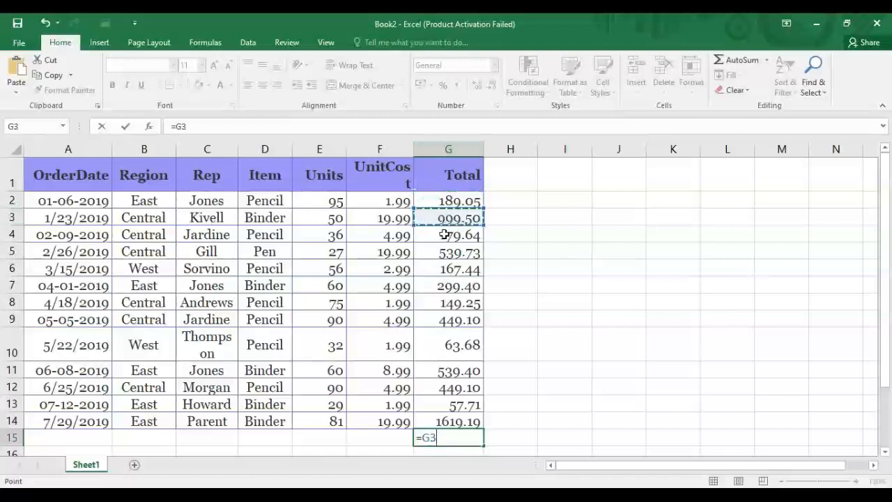
click(444, 235)
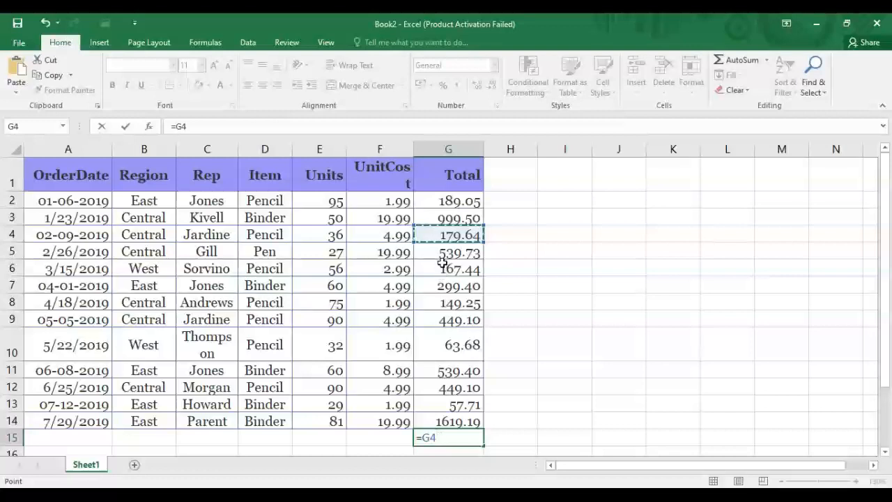
click(442, 257)
click(444, 269)
click(445, 286)
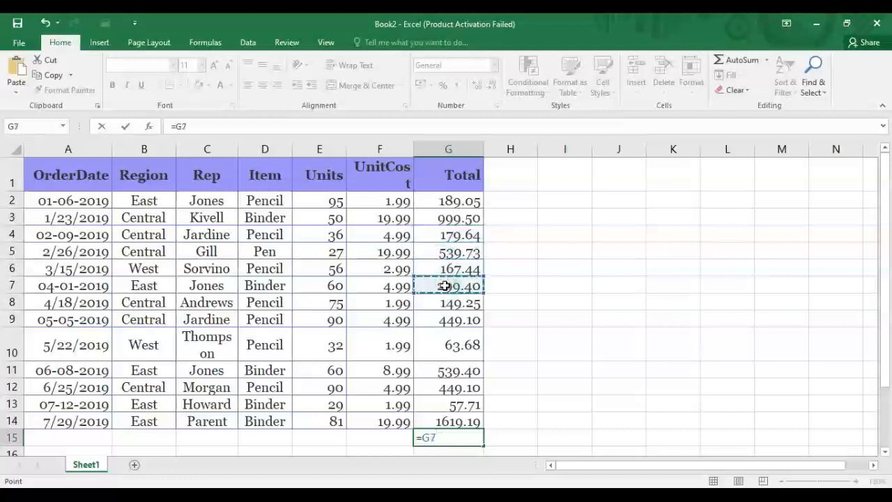
click(449, 201)
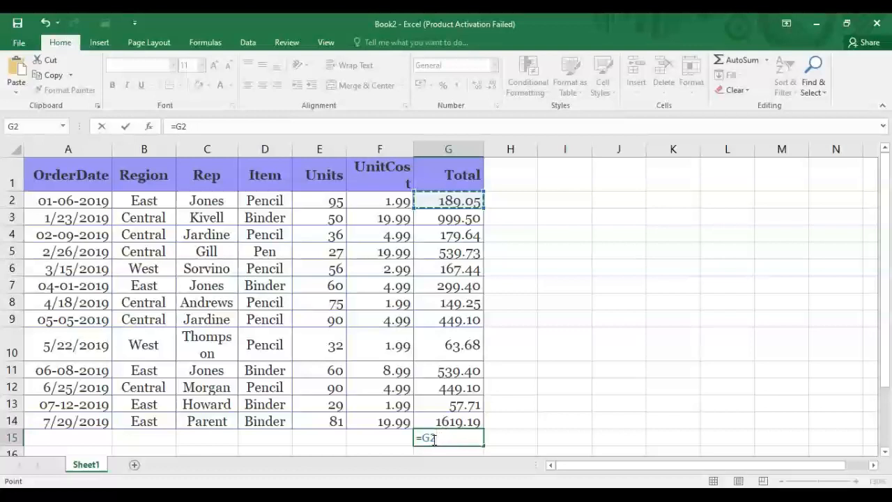
key(BackSpace)
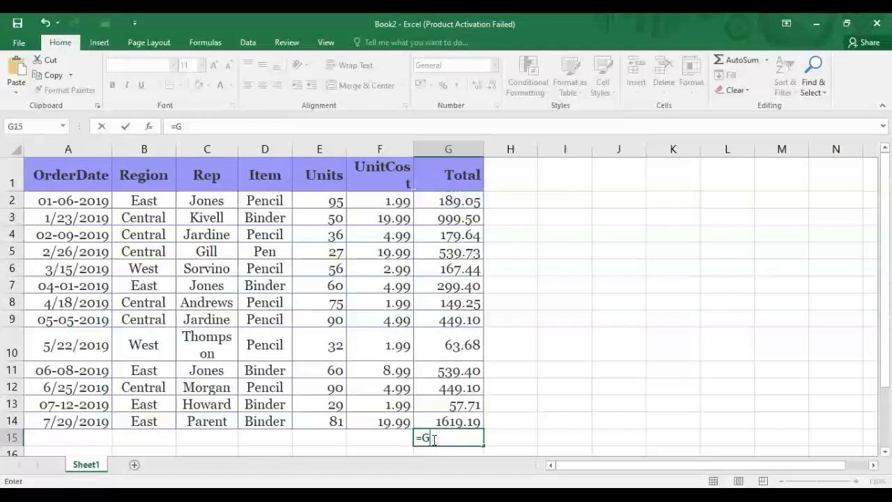
key(BackSpace)
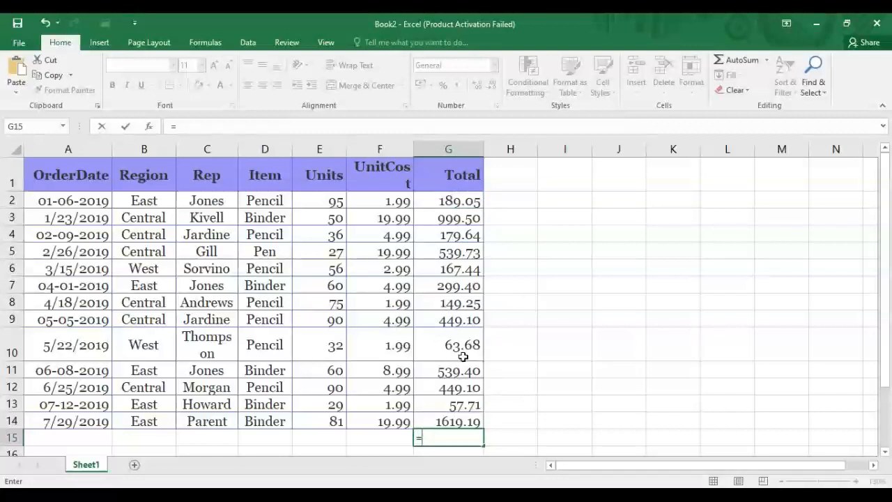
Enter =SUM(G2:G14) in G15 as a grand total of the Total column.
text(sum()
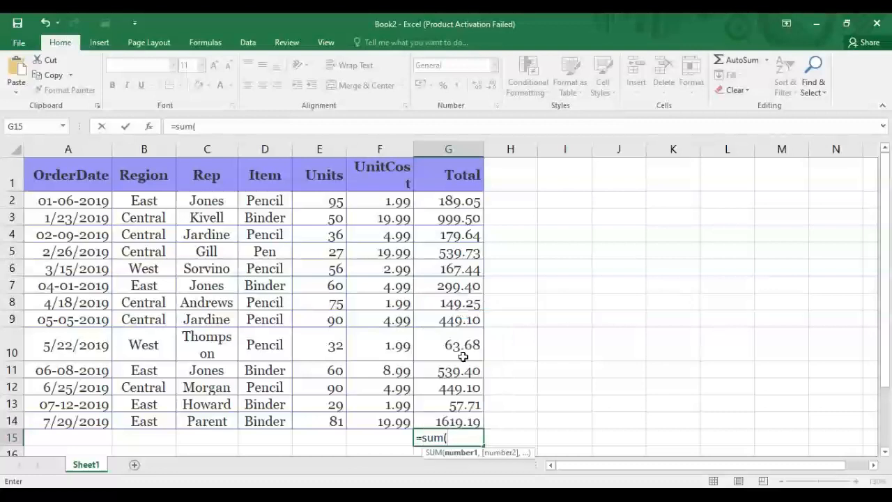
click(428, 201)
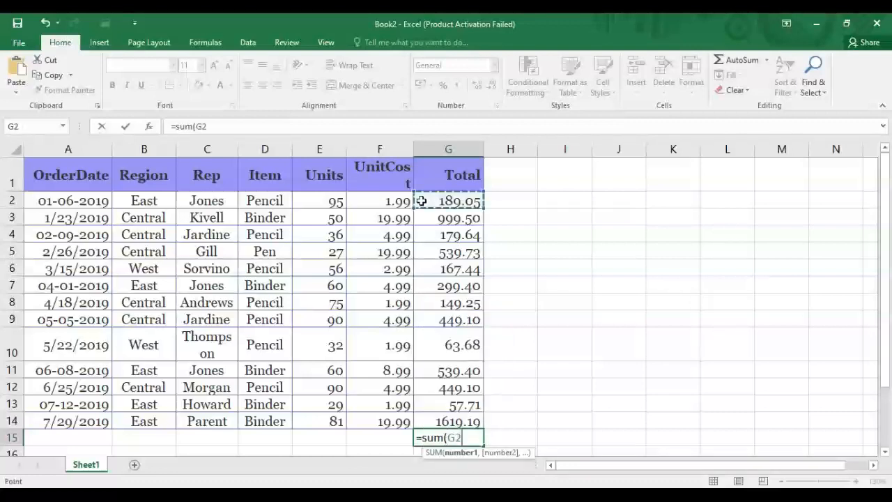
drag(428, 200, 444, 421)
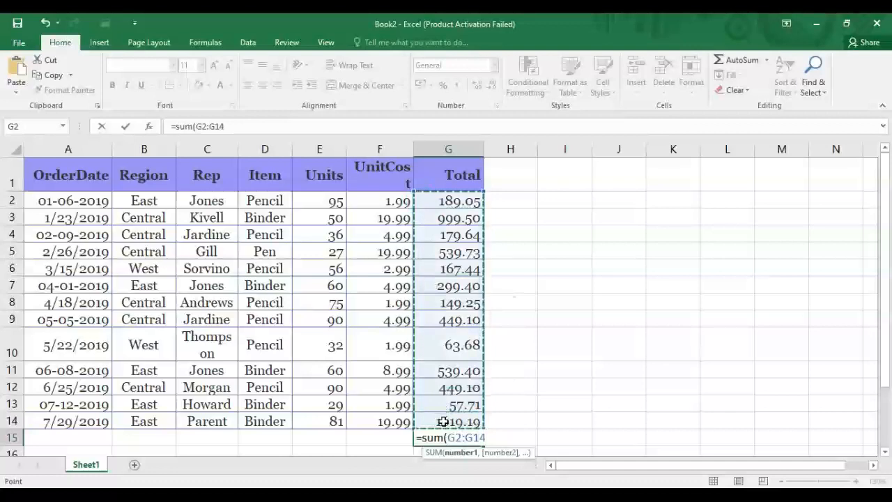
key(Return)
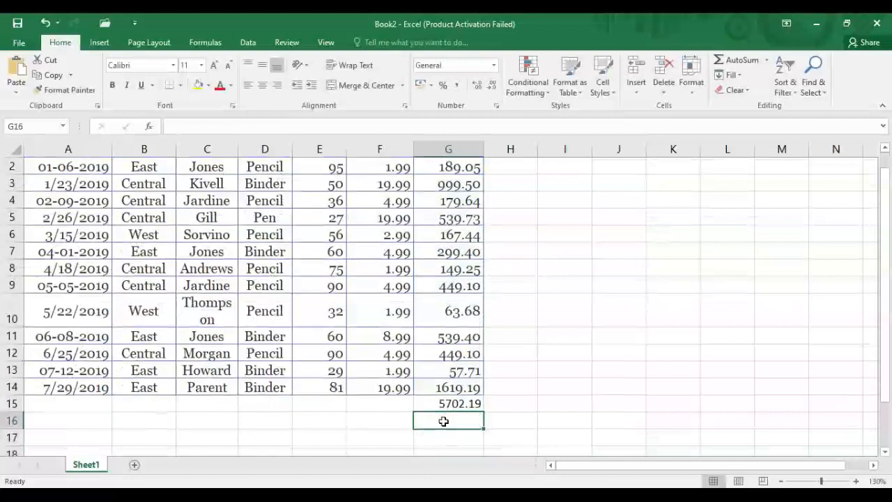
Delete the grand-total formula from G15, leaving the cell empty.
click(437, 404)
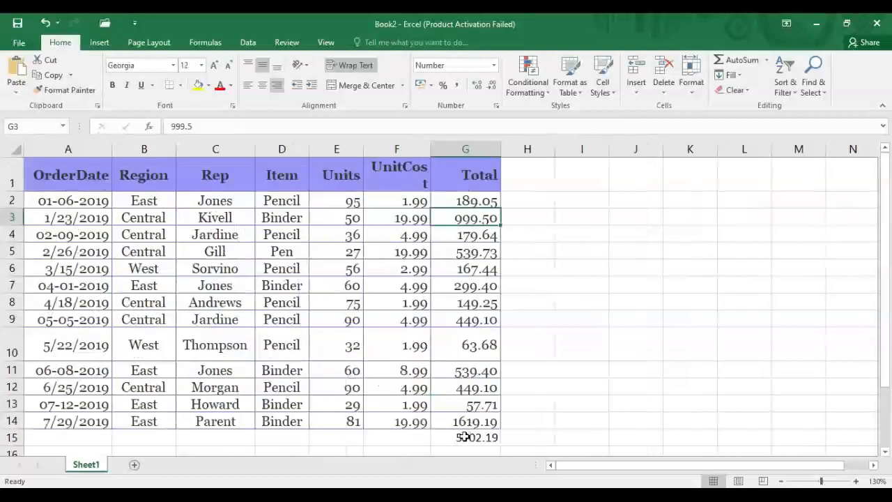
click(462, 436)
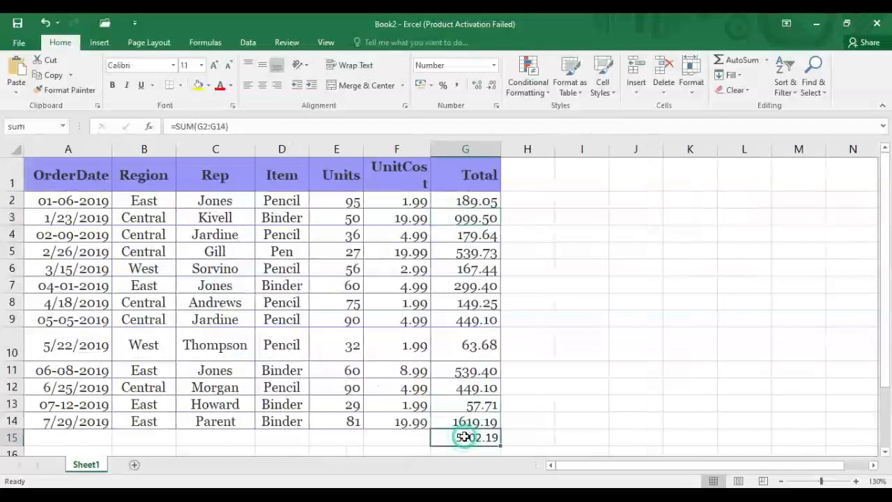
double_click(491, 437)
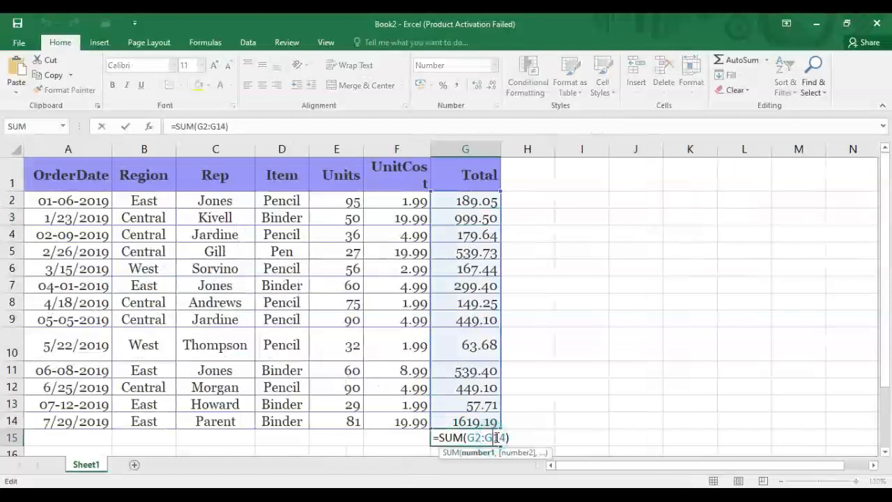
key(BackSpace)
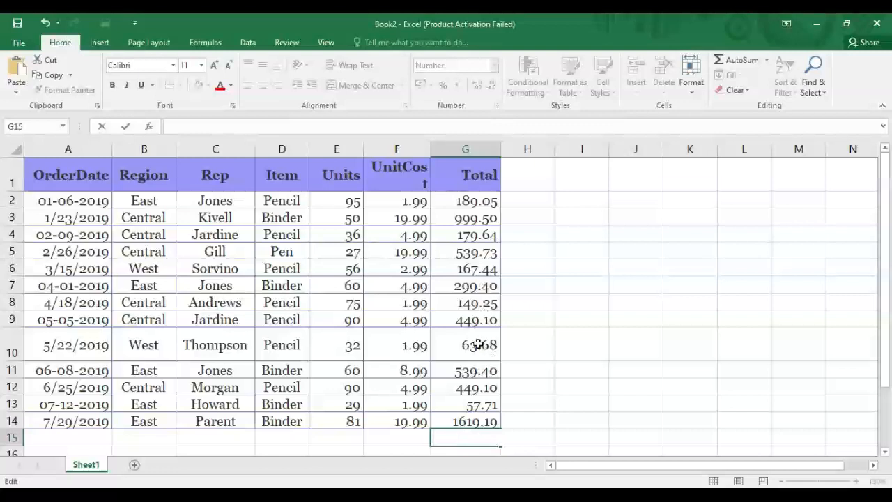
click(341, 403)
click(341, 421)
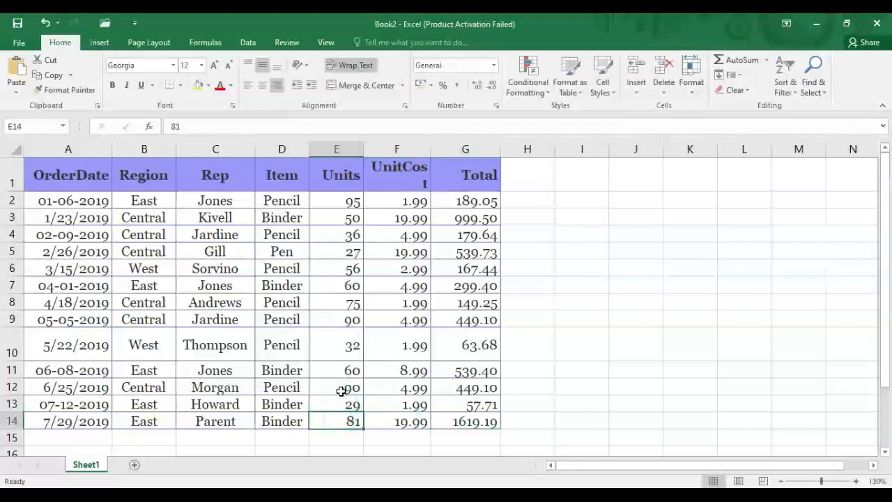
click(341, 436)
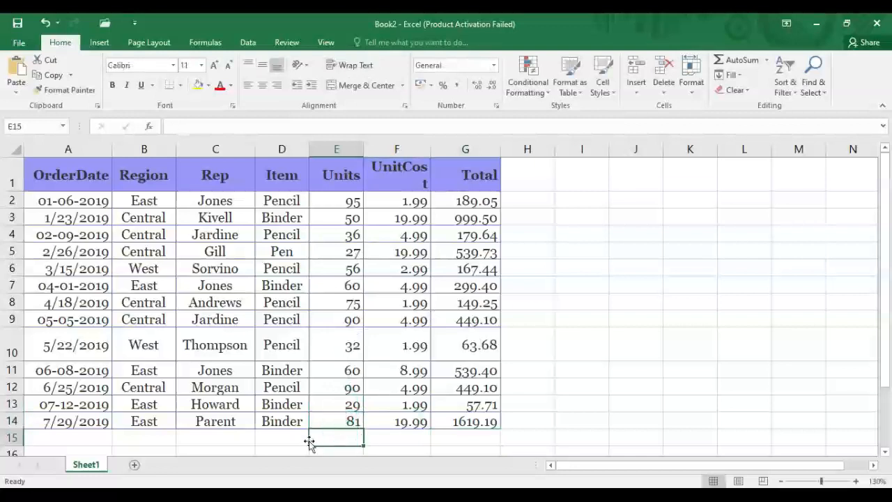
text(=)
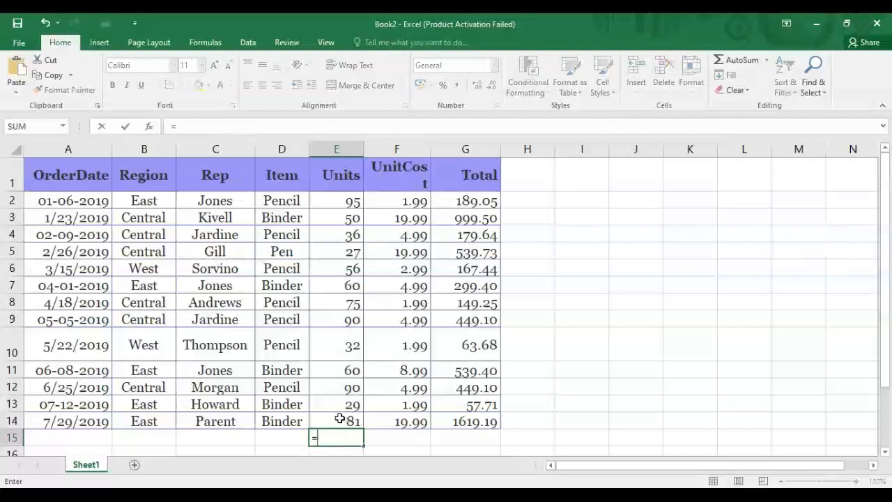
click(344, 420)
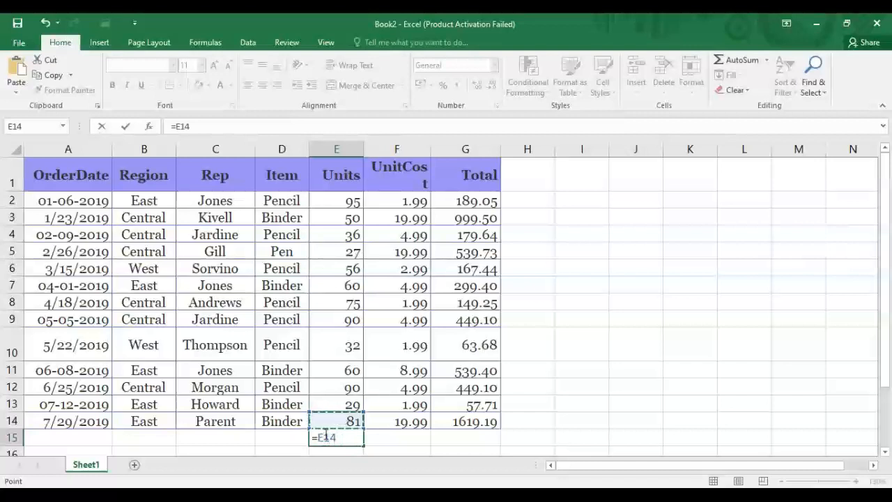
text(-)
click(334, 403)
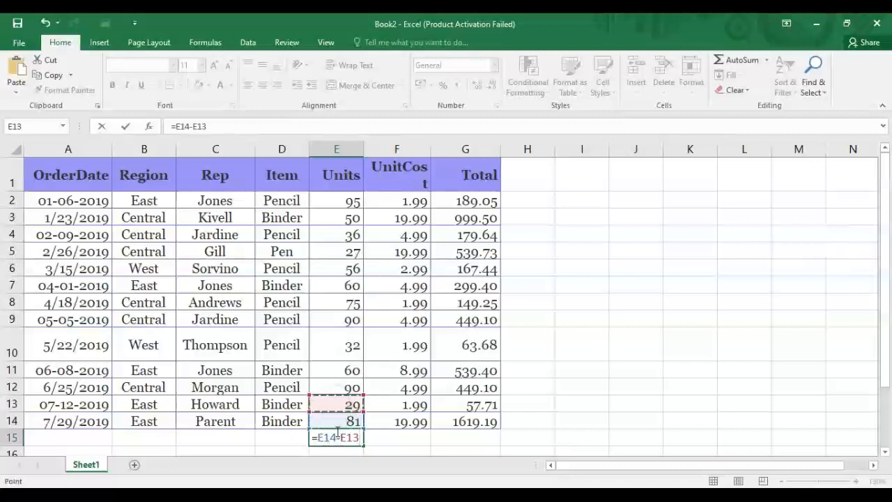
key(Return)
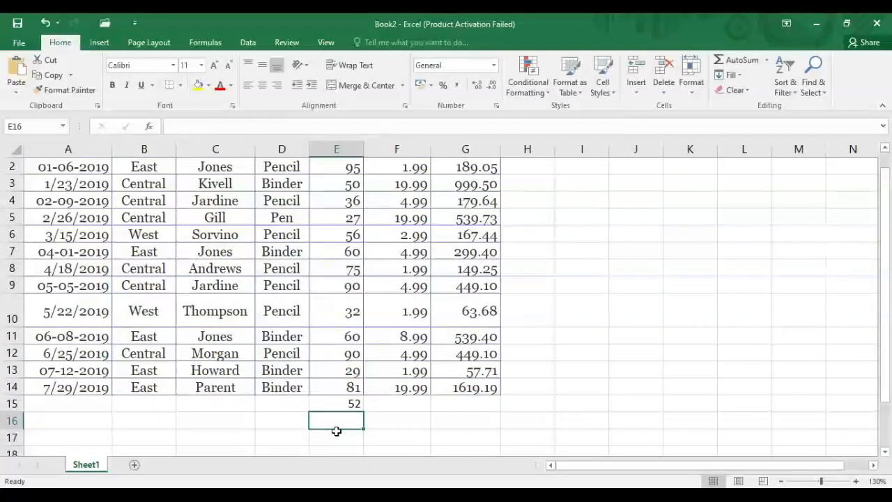
click(325, 401)
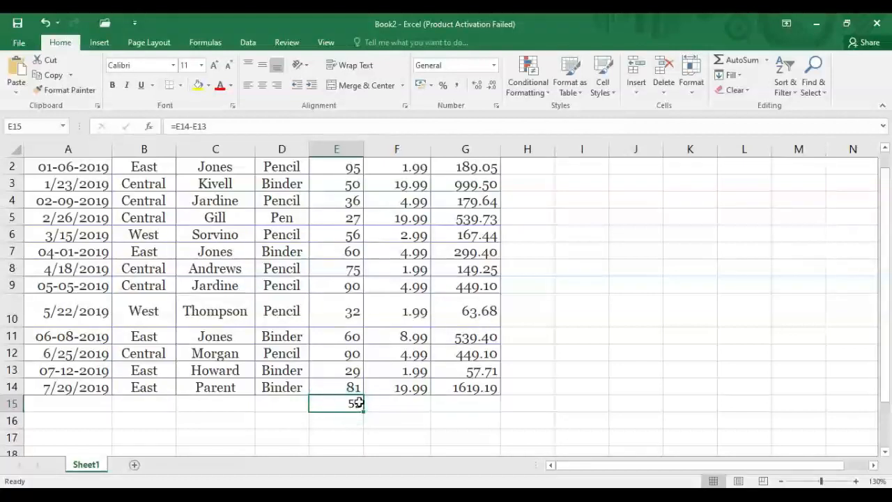
double_click(357, 403)
key(BackSpace)
key(BackSpace)
key(BackSpace)
key(BackSpace)
key(BackSpace)
key(BackSpace)
key(BackSpace)
key(BackSpace)
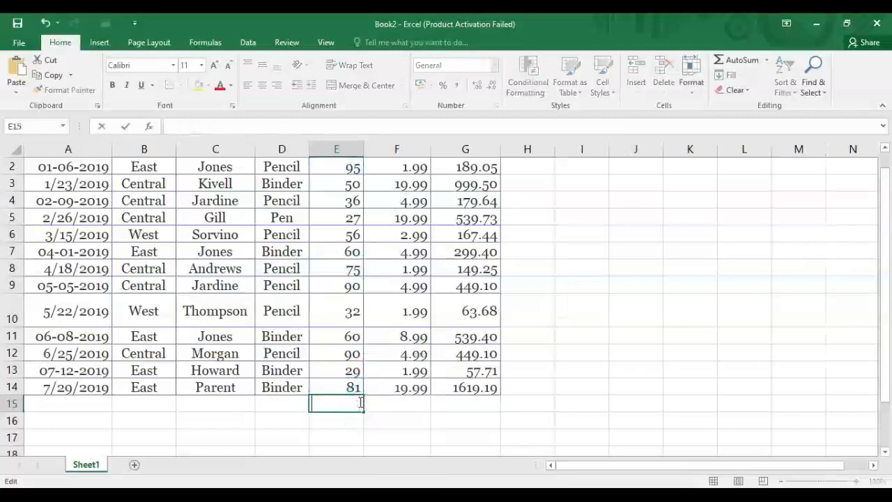
text(/)
key(BackSpace)
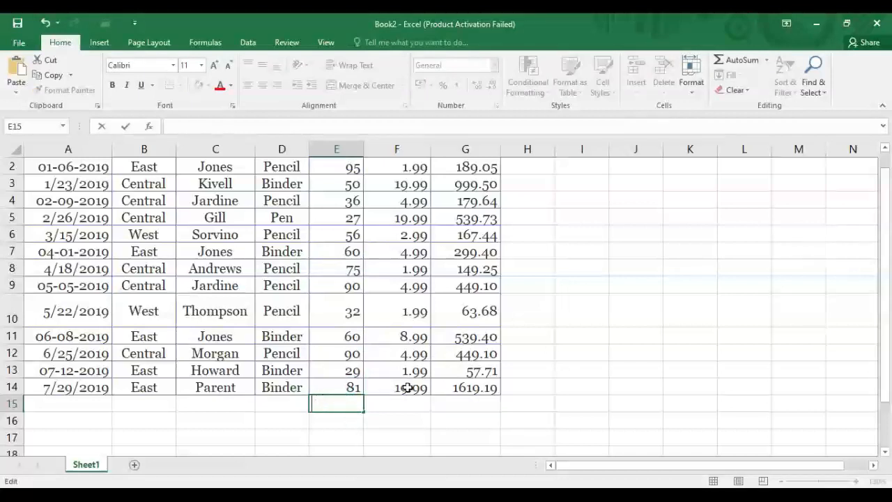
click(336, 168)
click(341, 182)
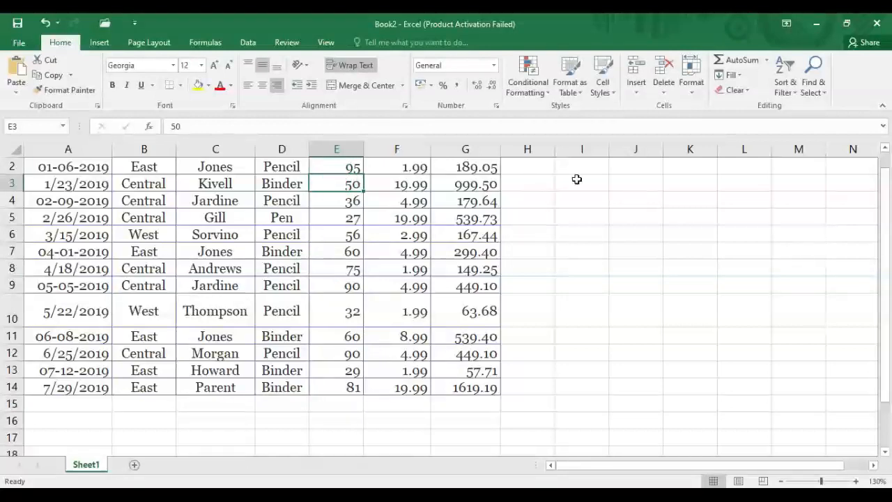
Enter =E2/E3 in H2, showing the Units ratio as 190.0%.
click(526, 166)
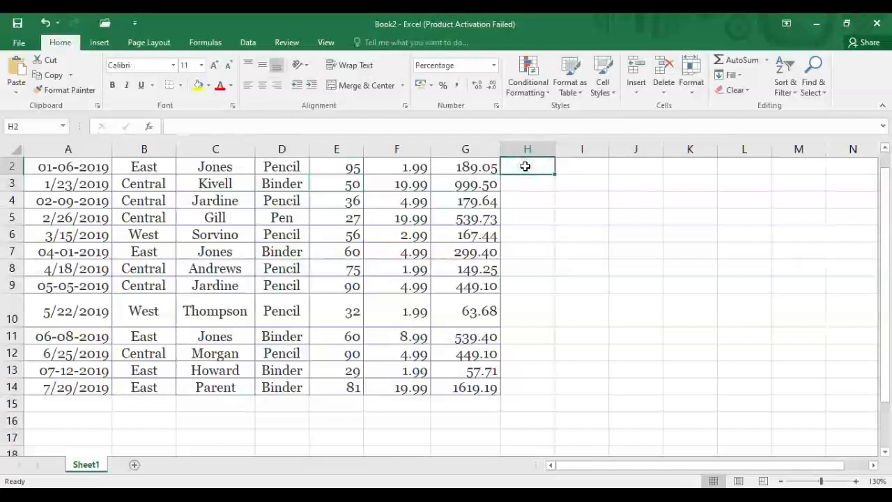
text(=)
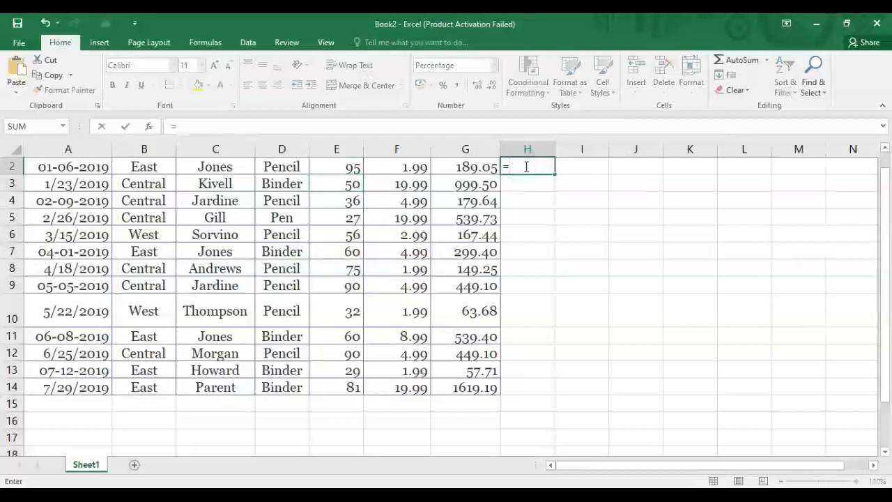
click(333, 165)
text(/)
click(335, 184)
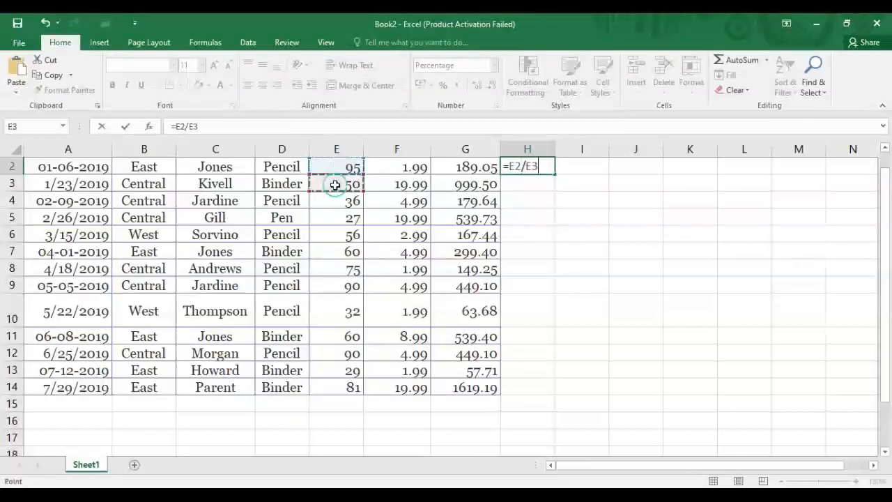
key(Return)
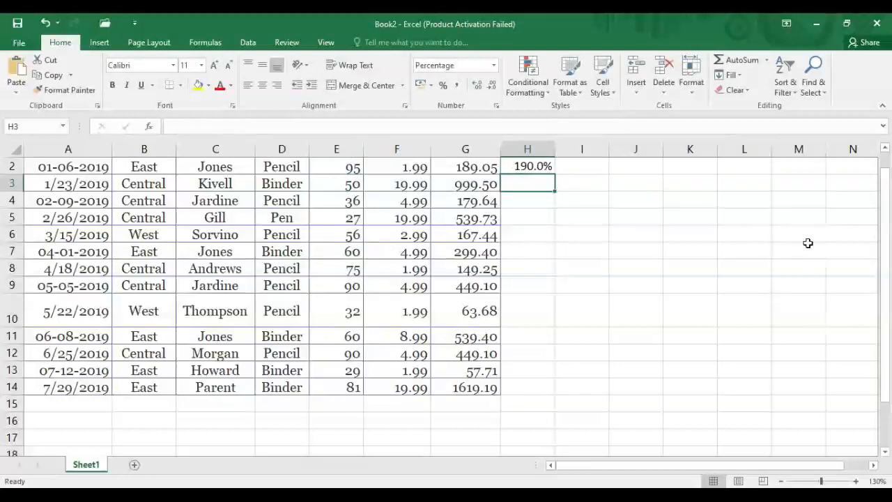
drag(886, 245, 885, 230)
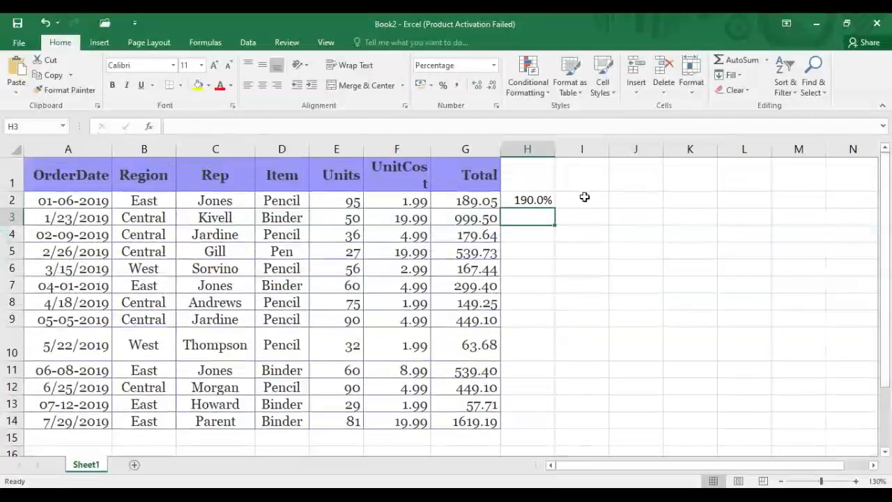
click(532, 201)
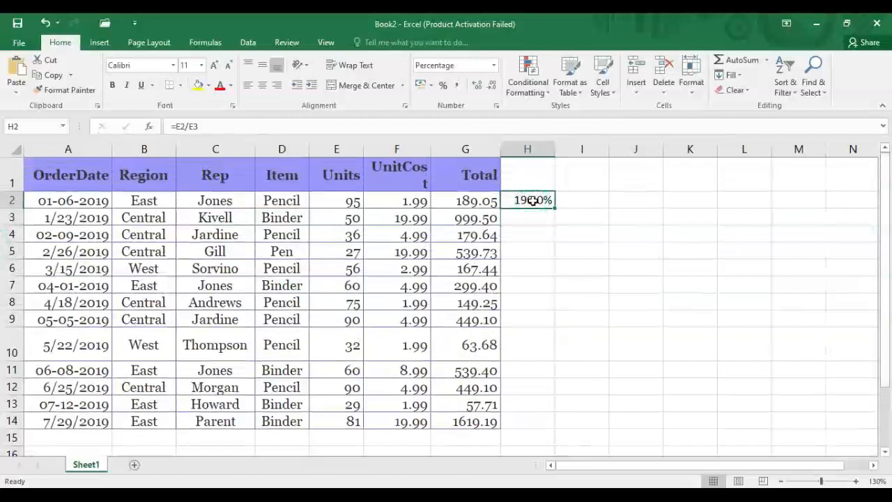
Reduce the H2 percentage's decimals, then delete the H2 result.
click(492, 86)
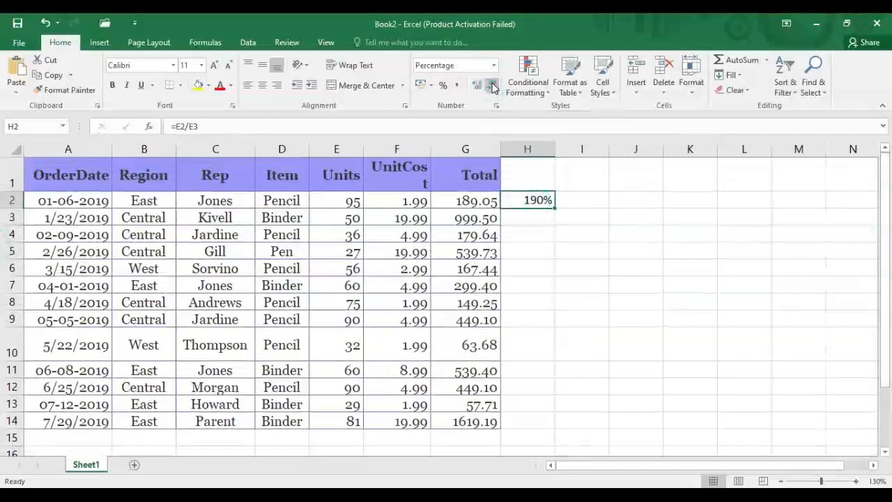
click(538, 204)
key(Delete)
click(537, 212)
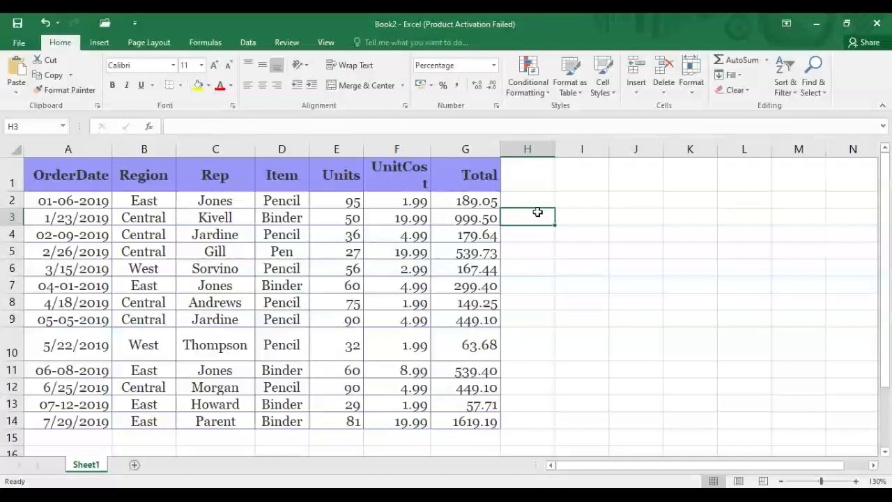
Widen the UnitCost column F so its header fits on one line.
drag(466, 426, 485, 236)
click(482, 236)
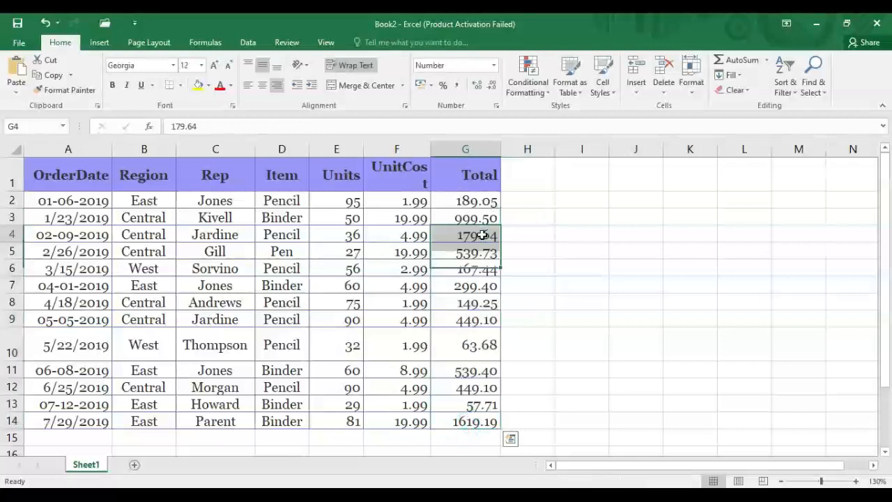
click(344, 201)
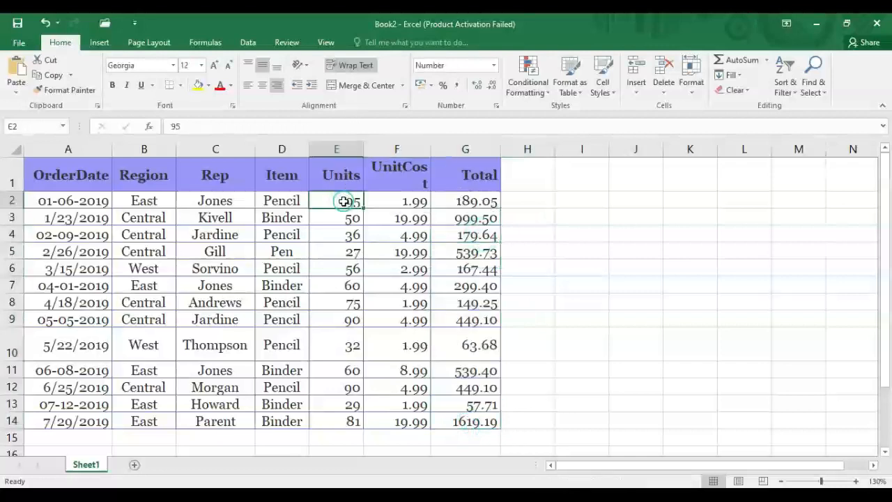
click(425, 151)
drag(431, 151, 444, 151)
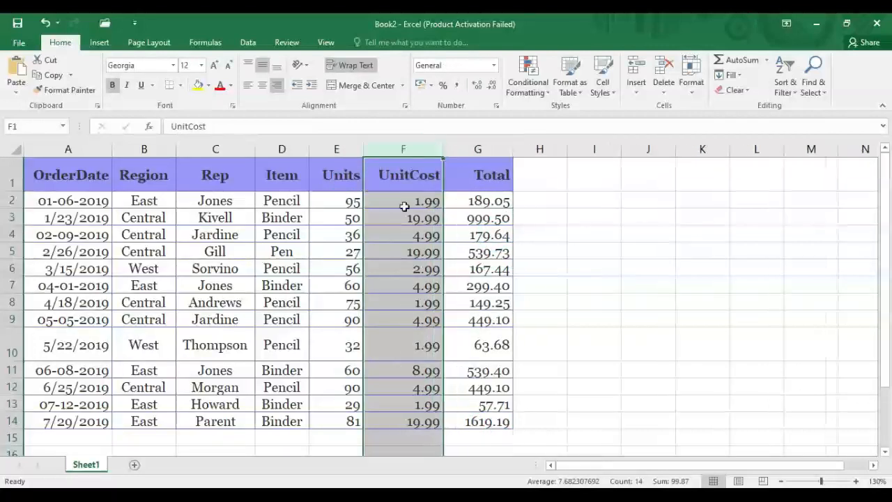
Clear the Total values from G2 down through G14.
click(497, 201)
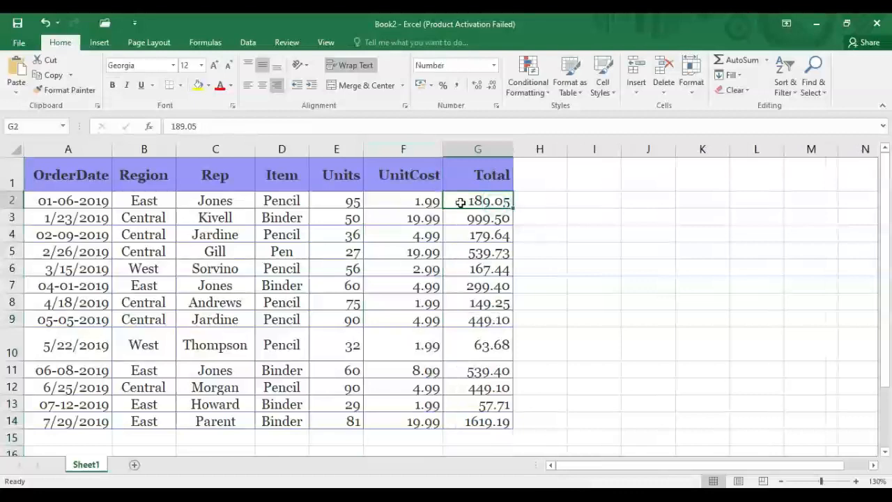
double_click(509, 202)
key(BackSpace)
key(BackSpace)
key(BackSpace)
key(BackSpace)
key(BackSpace)
key(BackSpace)
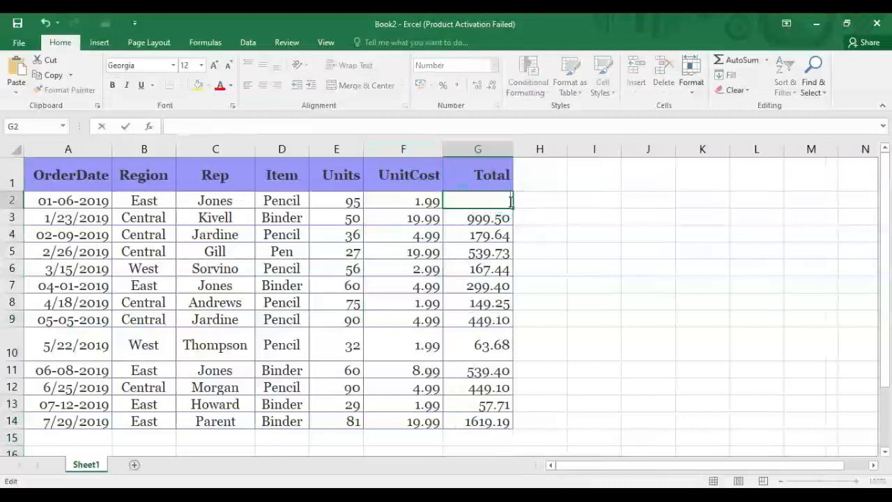
drag(514, 205, 504, 422)
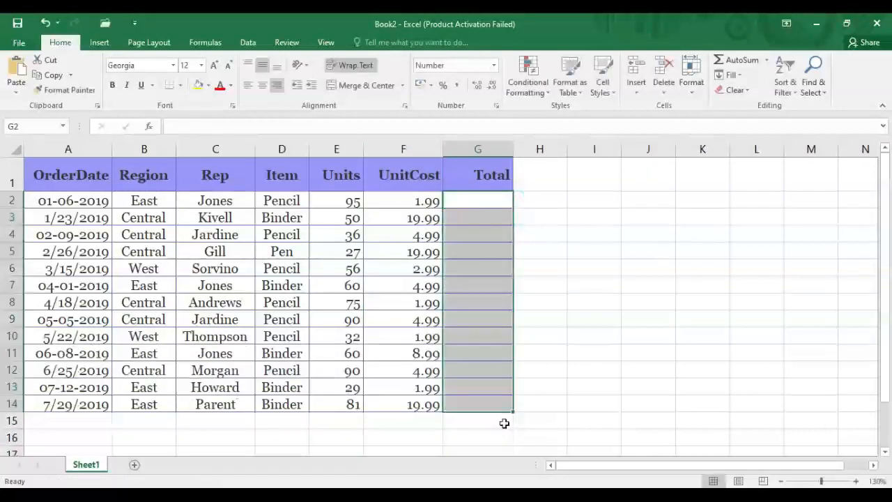
Enter =E2*F2 in G2 so the first order's Total shows 189.05.
click(549, 184)
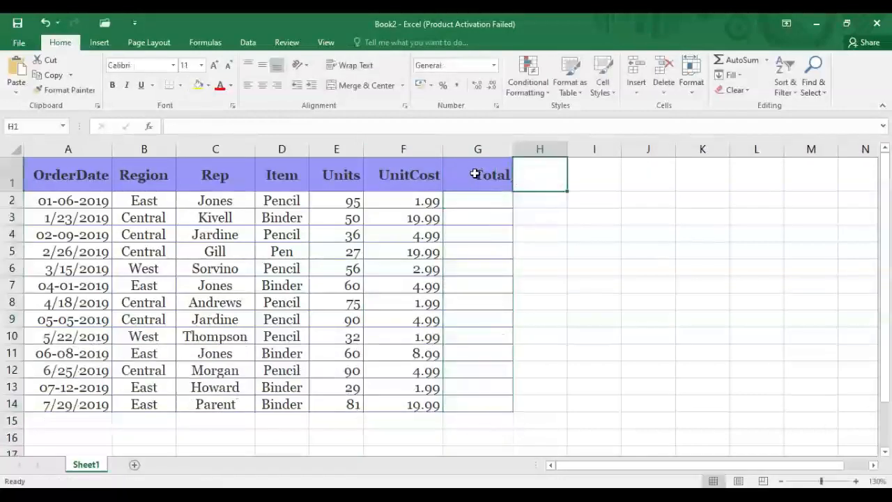
key(Left)
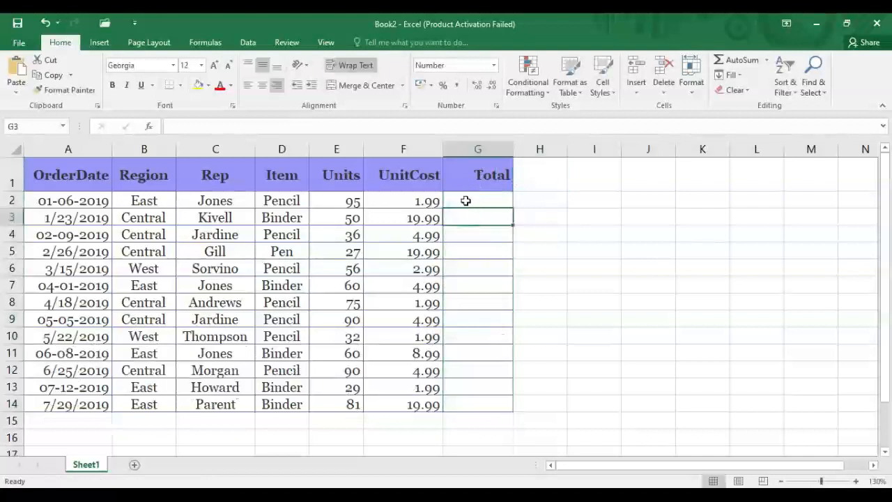
click(466, 201)
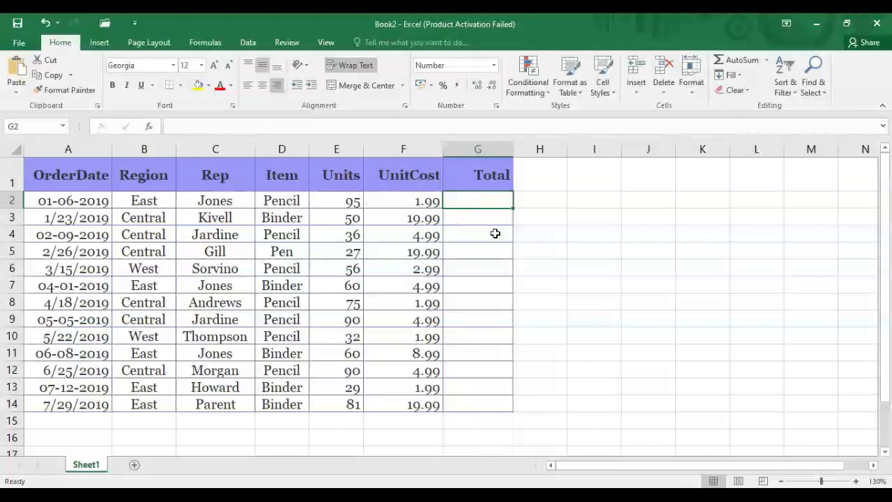
double_click(477, 197)
text(=)
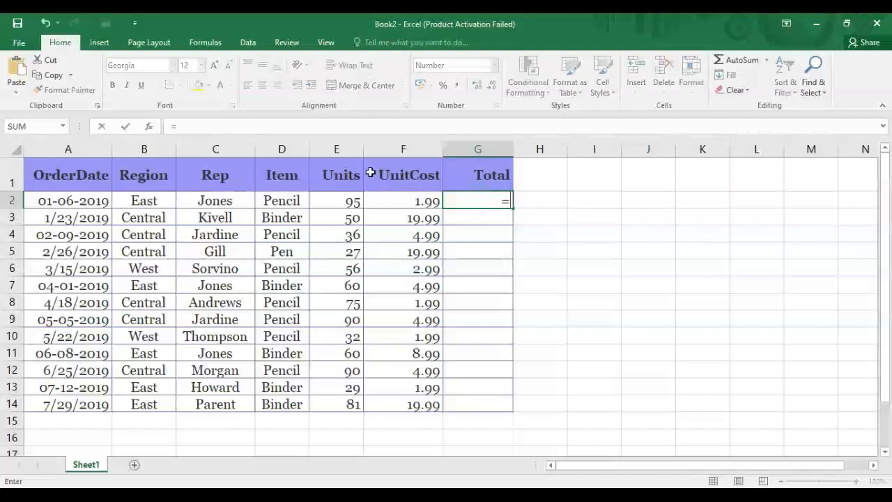
click(331, 202)
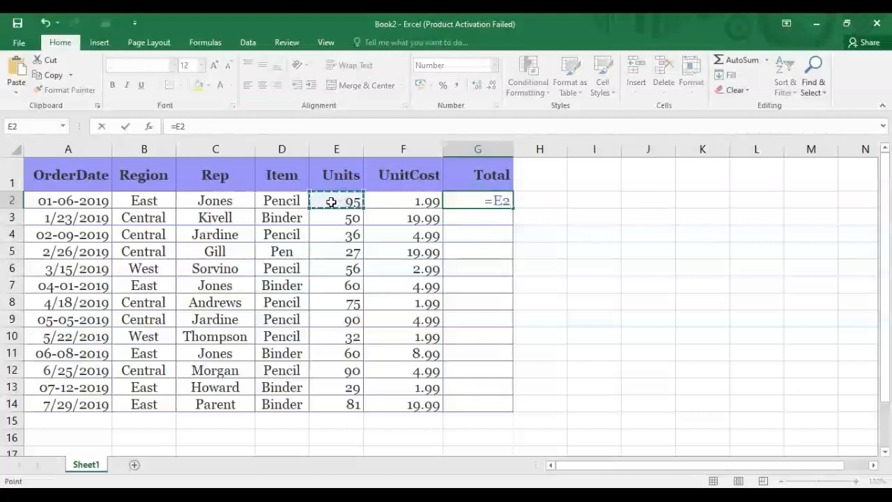
text(*)
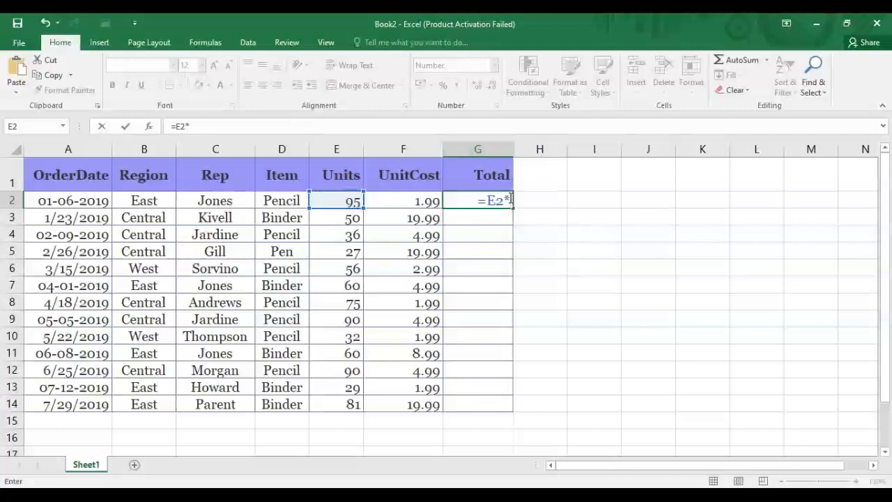
click(396, 202)
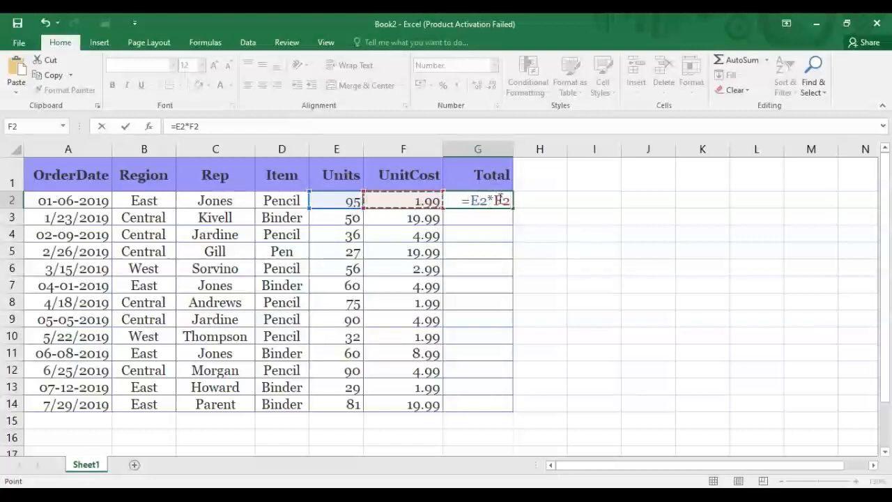
key(Return)
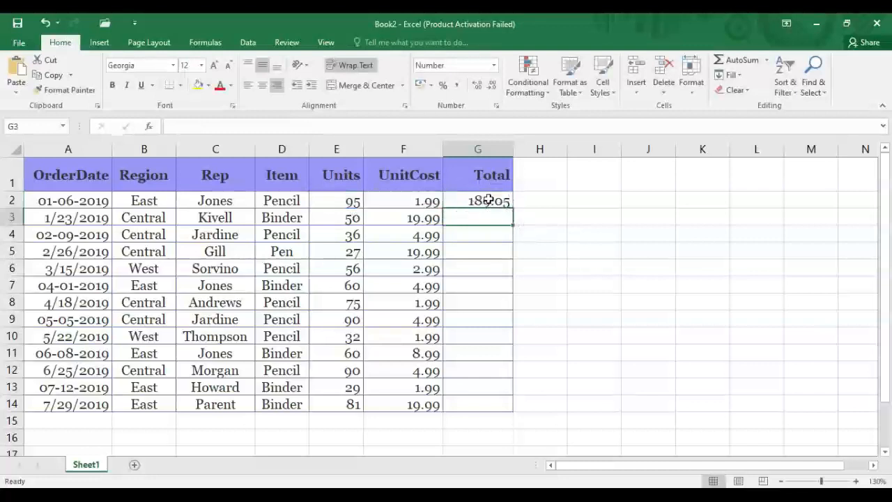
click(490, 200)
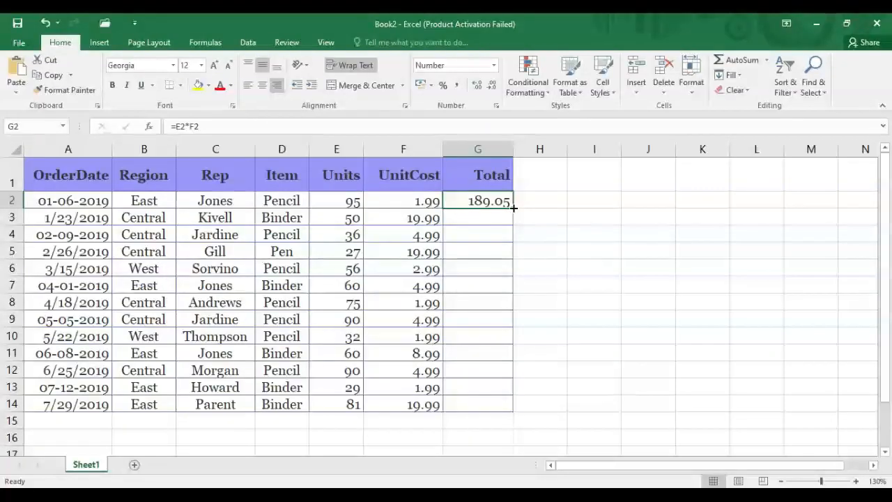
Fill the =E2*F2 formula from G2 down to G15, giving totals like 1619.19.
drag(514, 207, 513, 422)
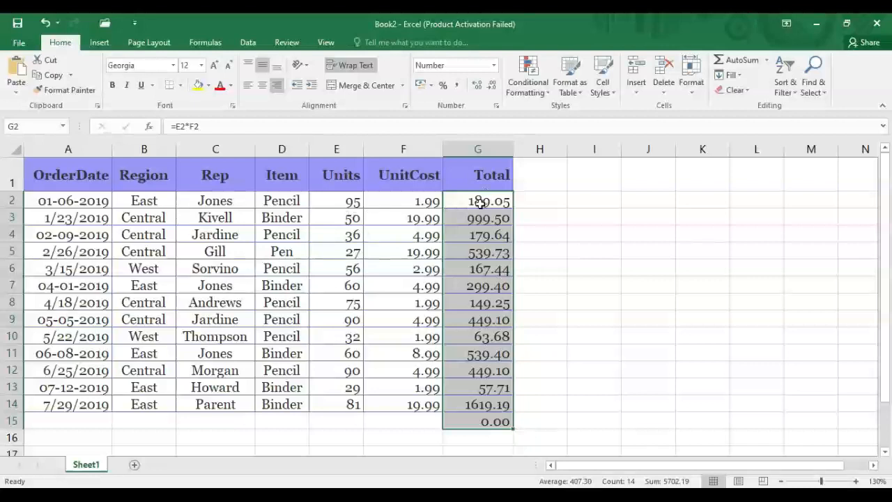
click(479, 202)
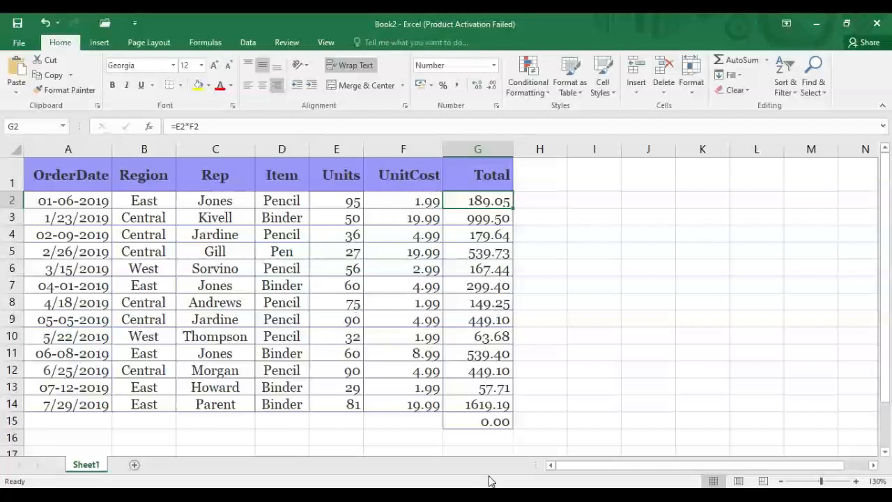
click(344, 421)
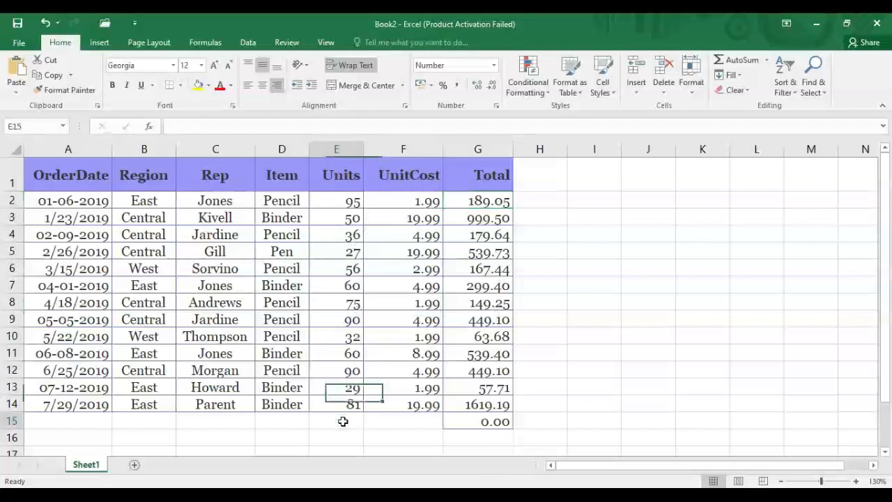
Erase the stray =E15*F15 formula in G15 so it no longer shows 0.00.
click(377, 422)
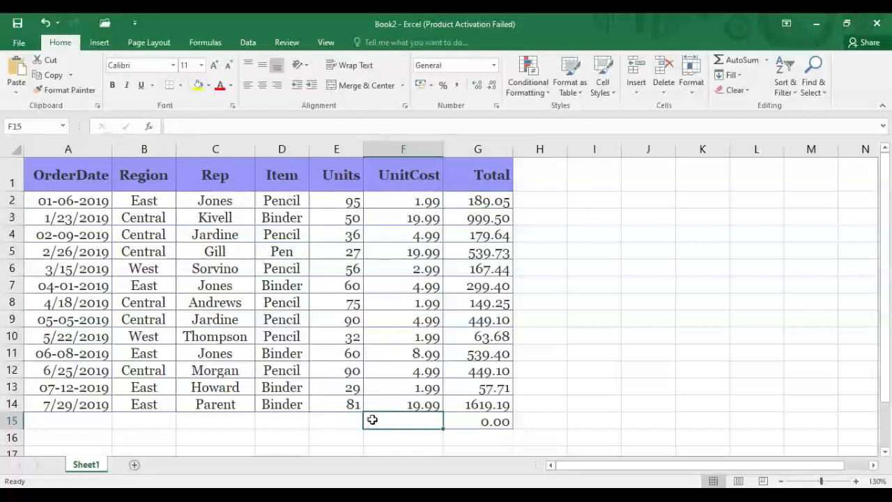
click(488, 422)
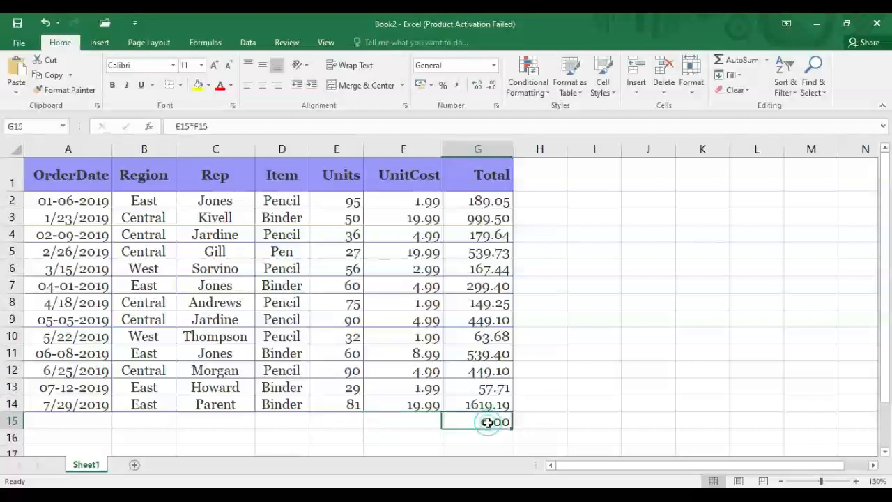
click(487, 203)
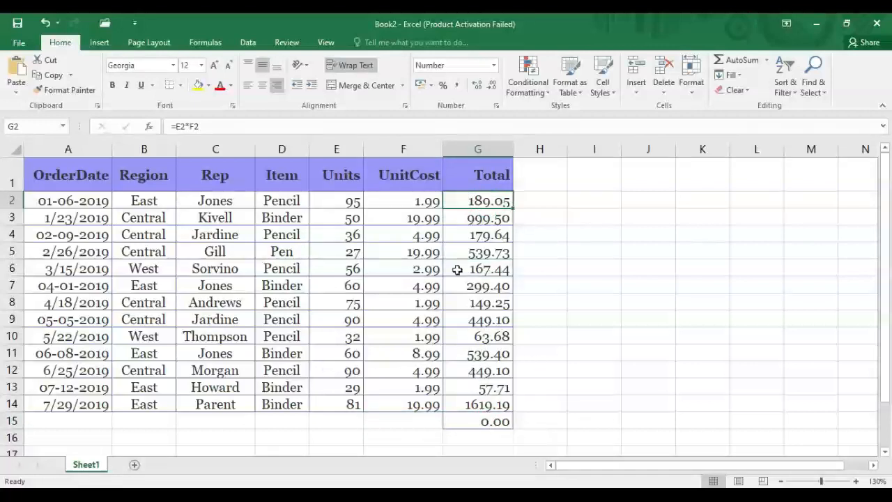
double_click(502, 421)
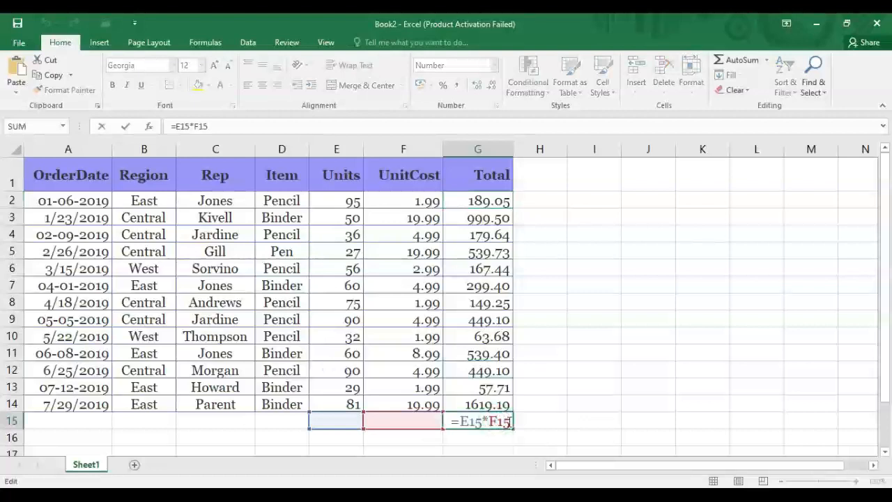
drag(509, 421, 444, 423)
key(BackSpace)
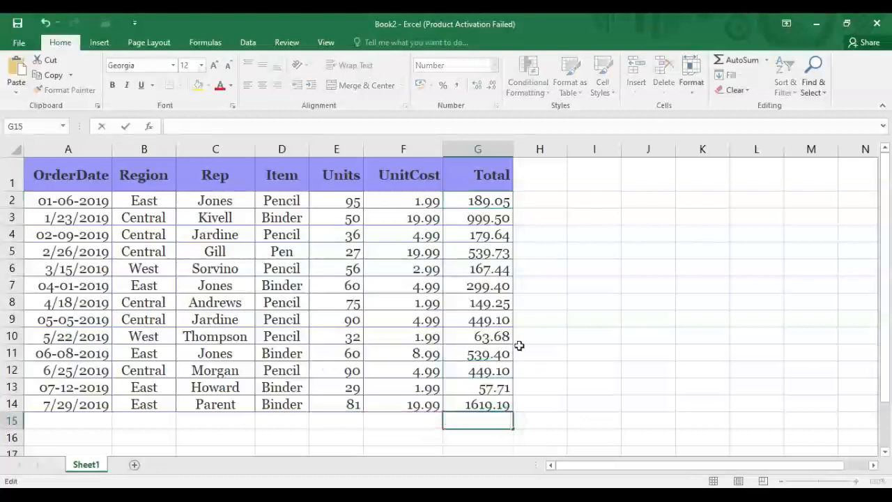
click(519, 347)
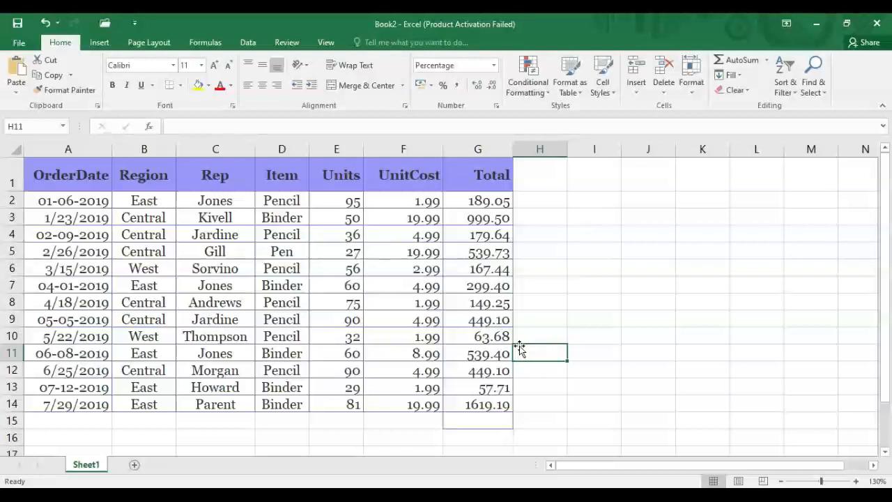
Enter =SUM(G2:G14) in G15 for a grand total of 5702.19, zooming out to 110%.
click(509, 421)
text(=sum()
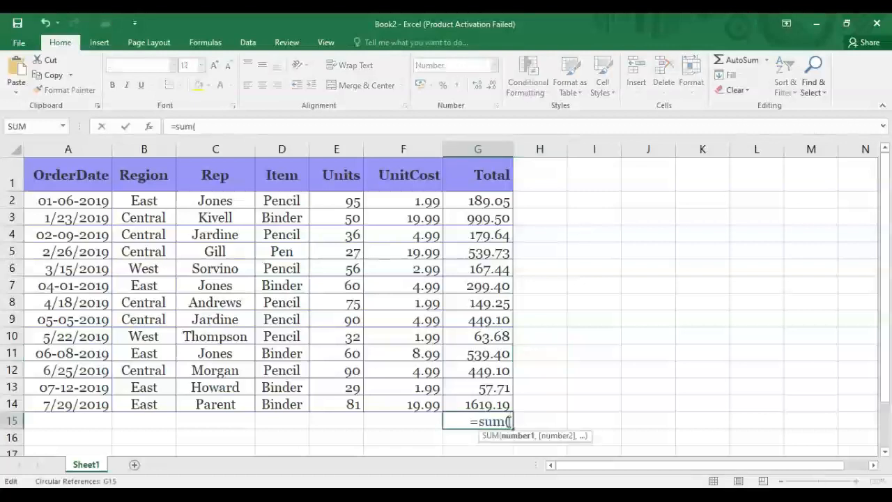
drag(468, 200, 485, 404)
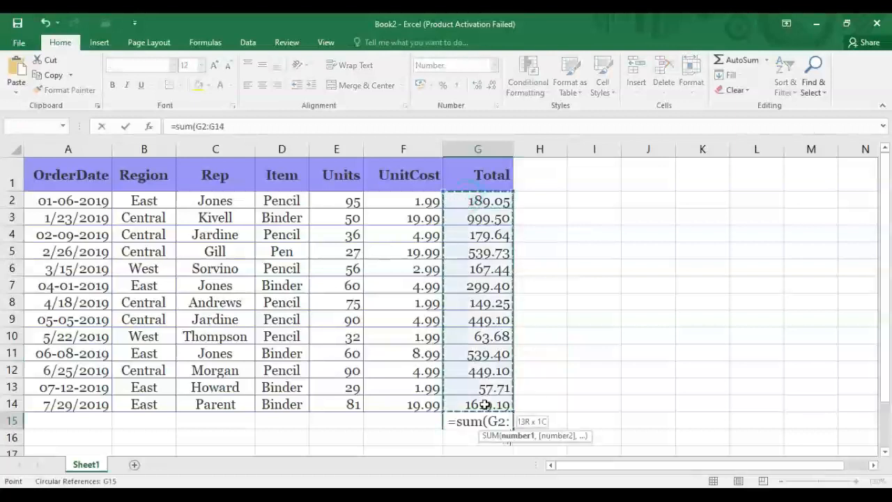
key(Return)
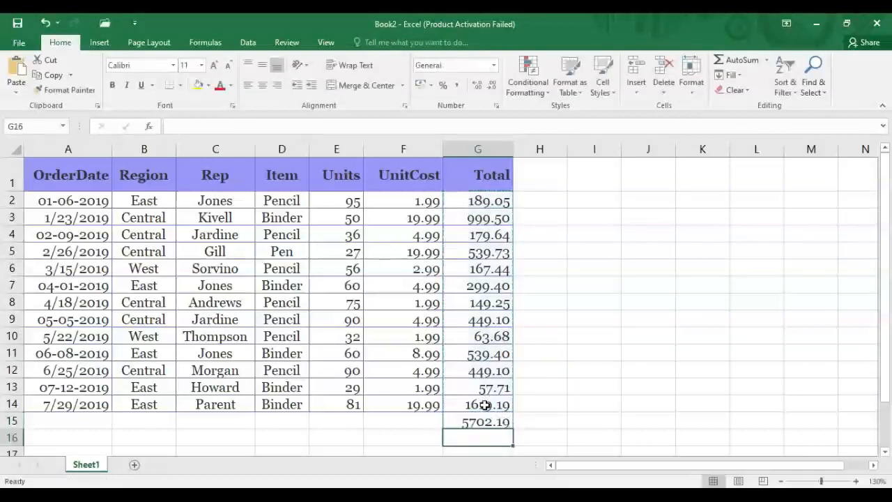
click(486, 422)
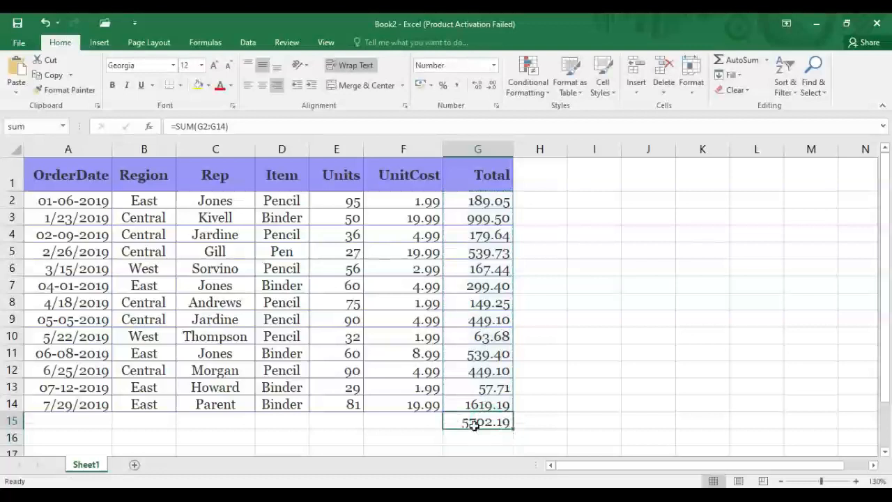
drag(889, 245, 886, 253)
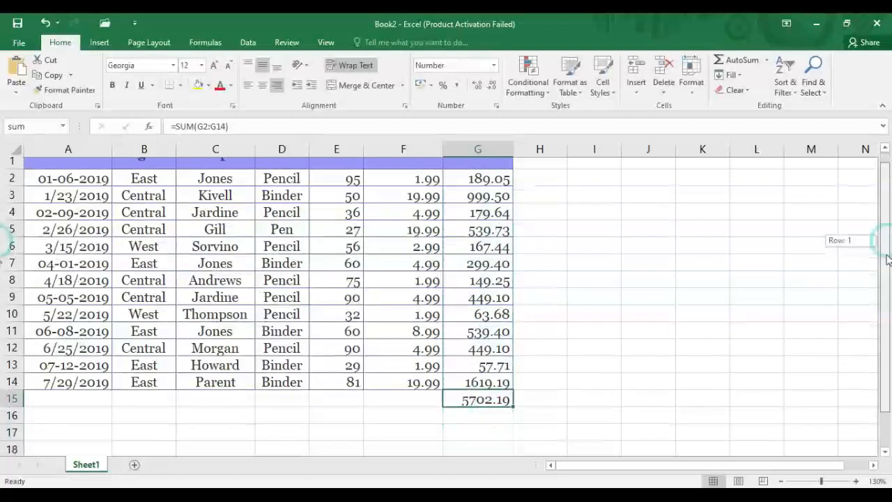
click(526, 375)
ctrl+scroll(527, 386, down, 2)
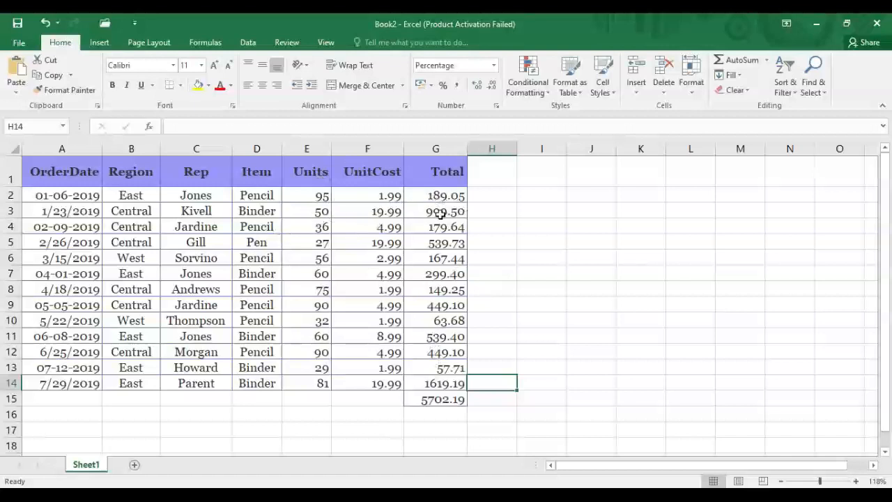
Change the G1 header to 'Total (Rs)' and widen column G so it fits on one line.
double_click(465, 172)
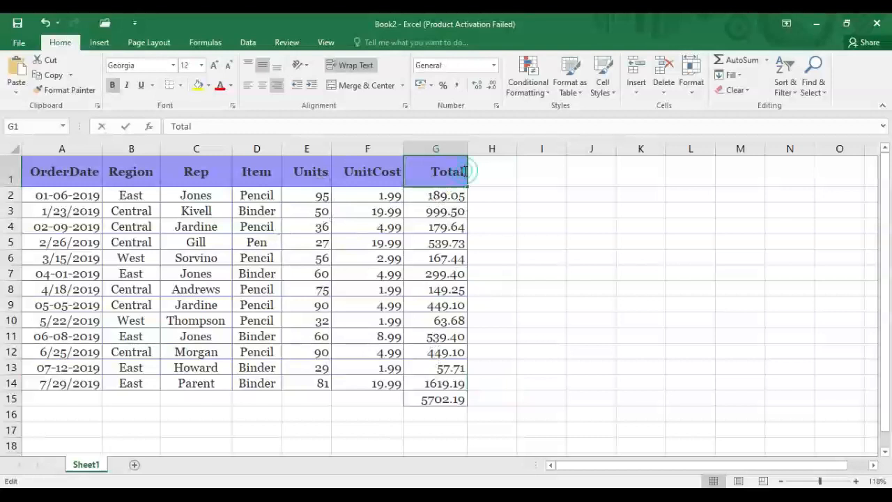
text((Rs))
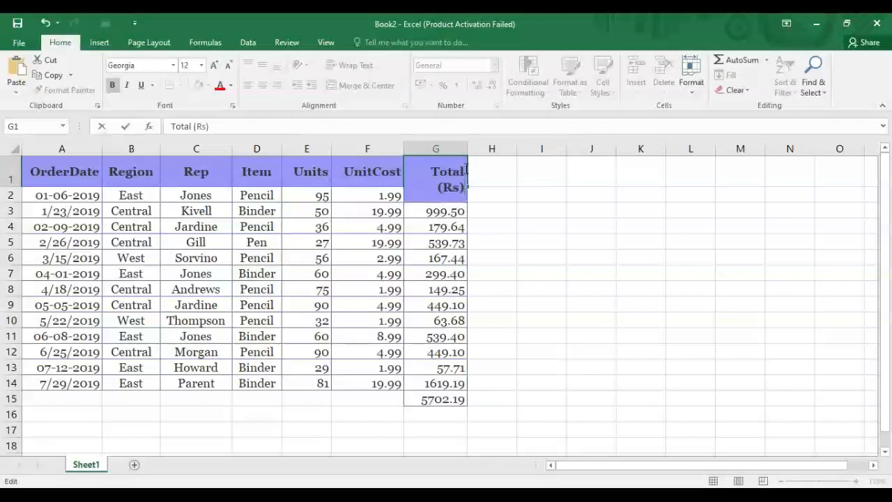
click(463, 150)
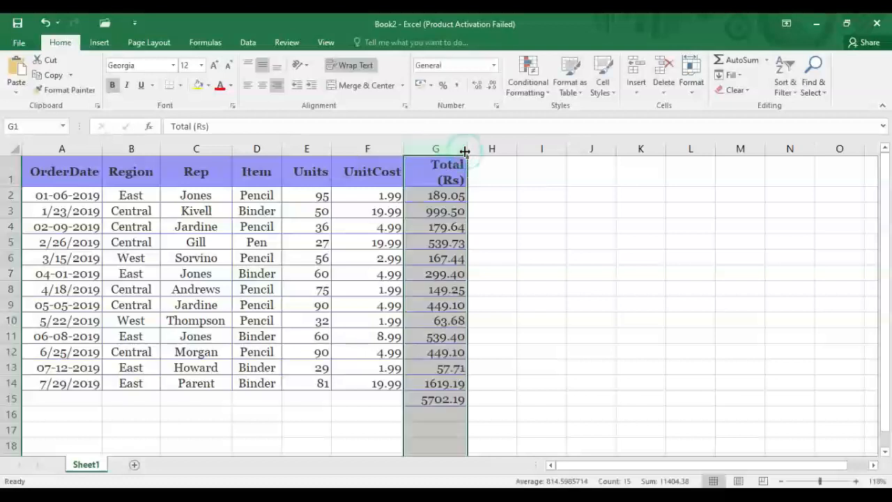
drag(467, 150, 479, 151)
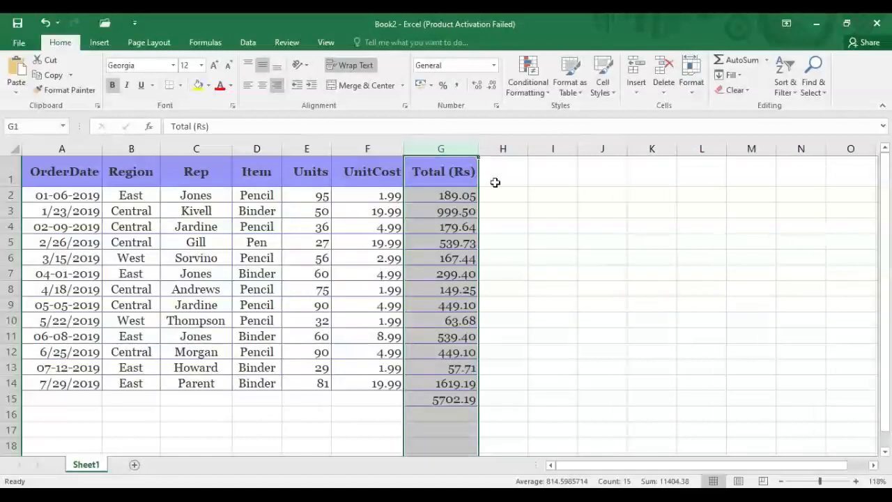
click(523, 271)
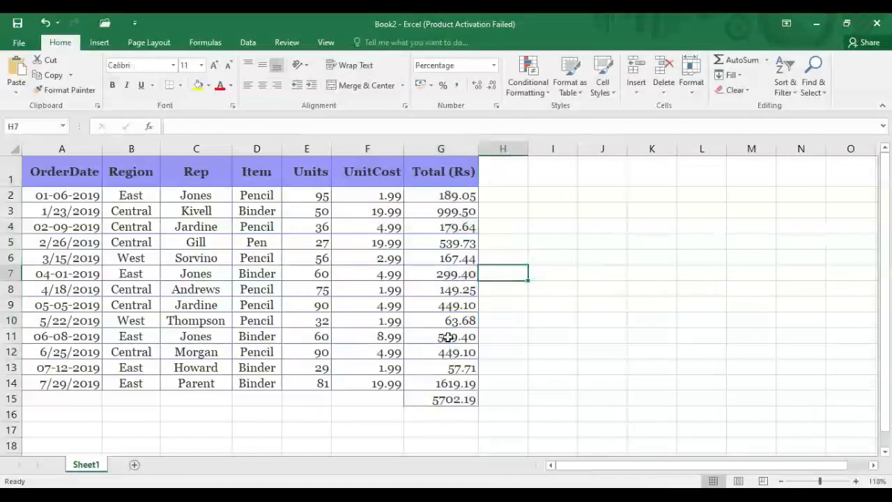
Enter the label '5% increase' in F17.
click(374, 400)
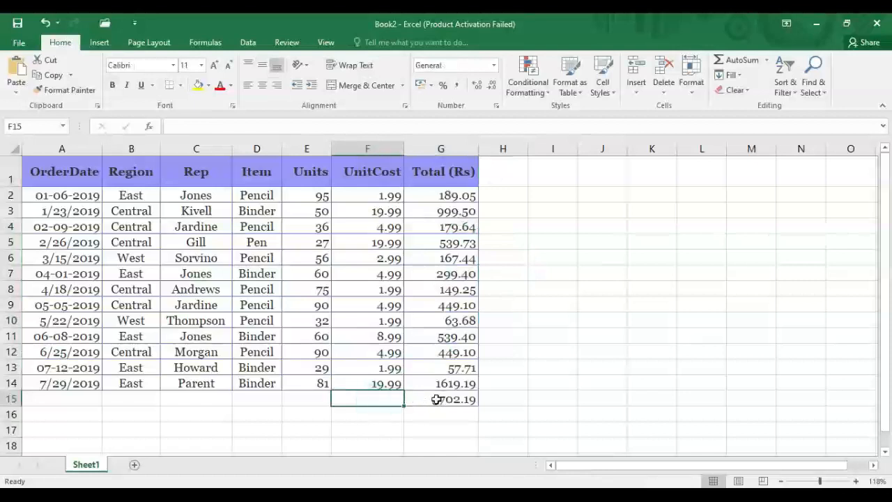
click(368, 432)
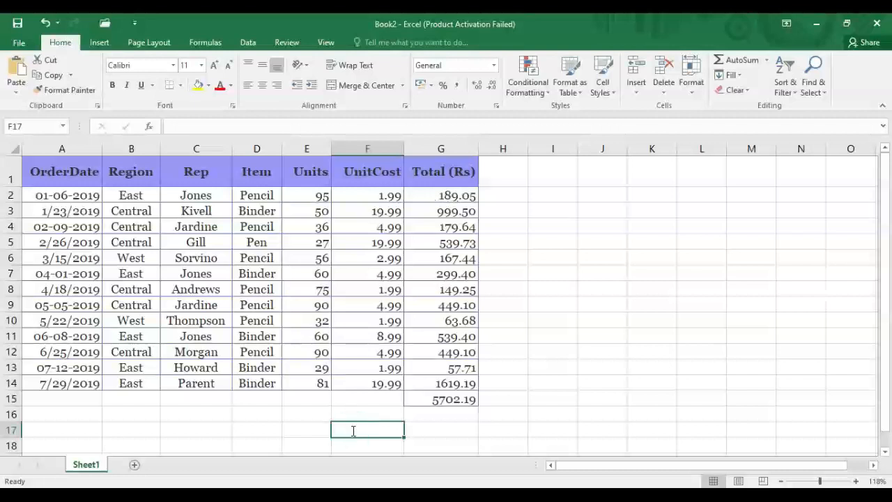
text(5%)
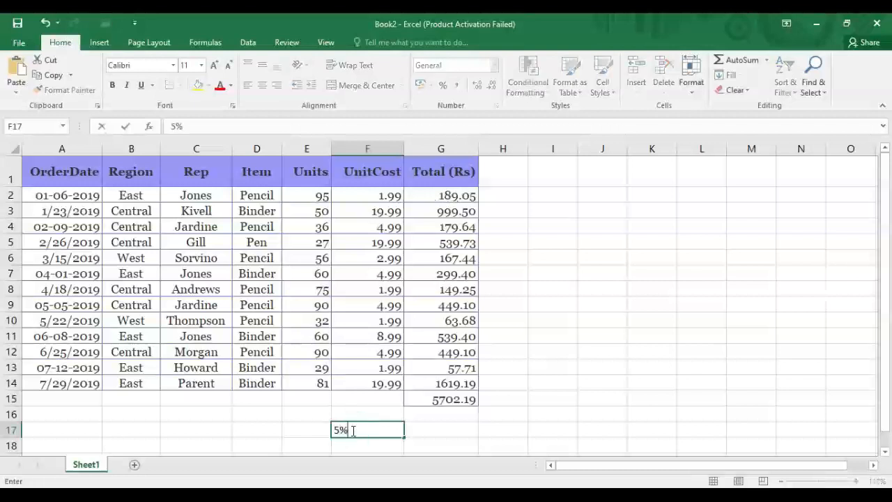
text( icr)
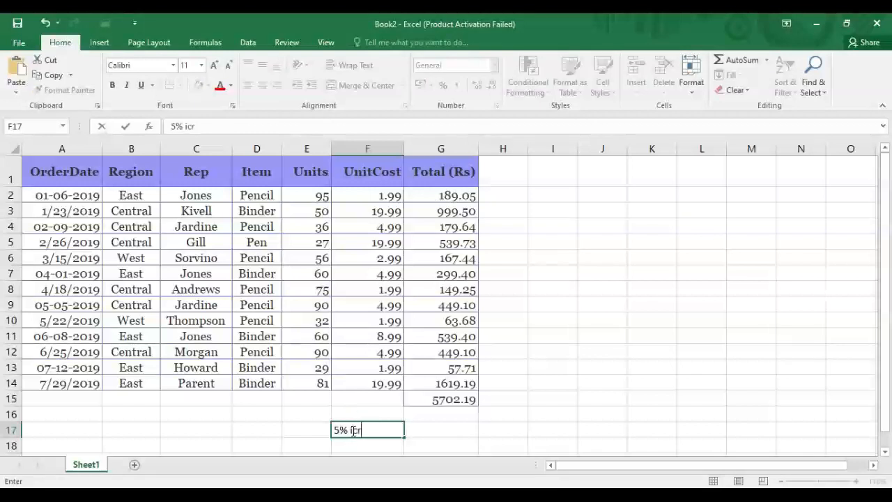
text(ease)
click(429, 427)
Enter the formula =G2+G2*0.5 in G17 beside the label.
double_click(430, 430)
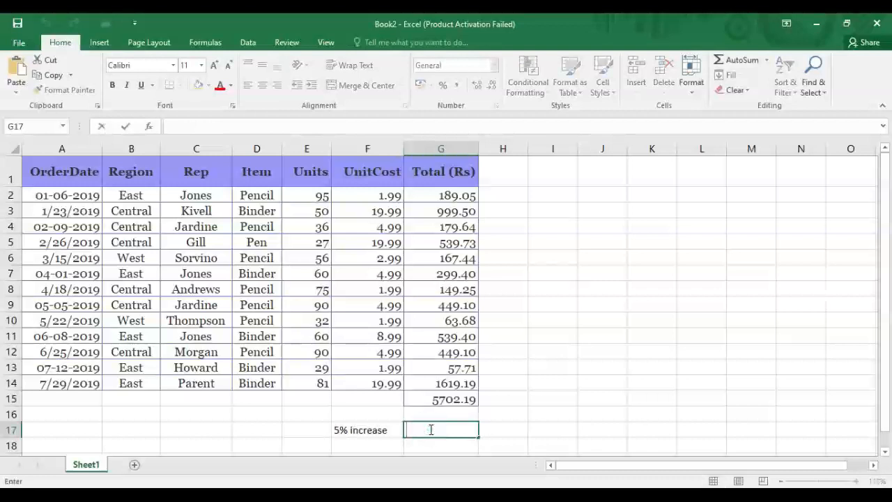
text(=)
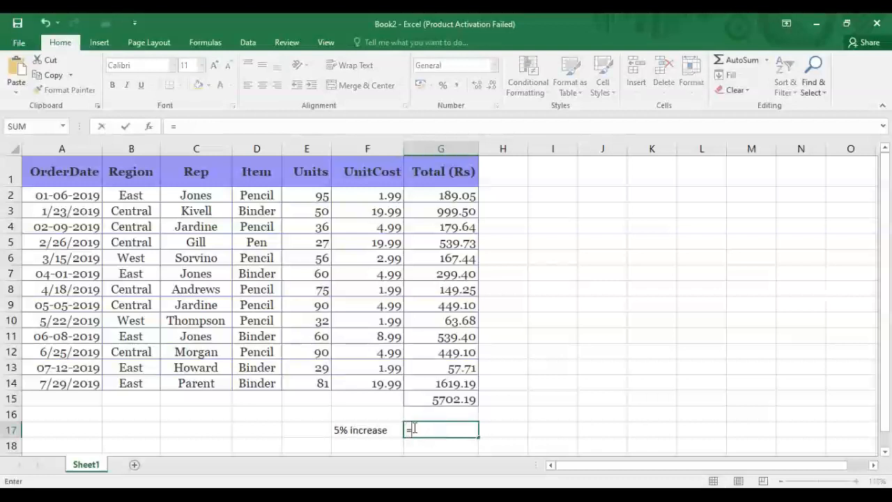
click(428, 194)
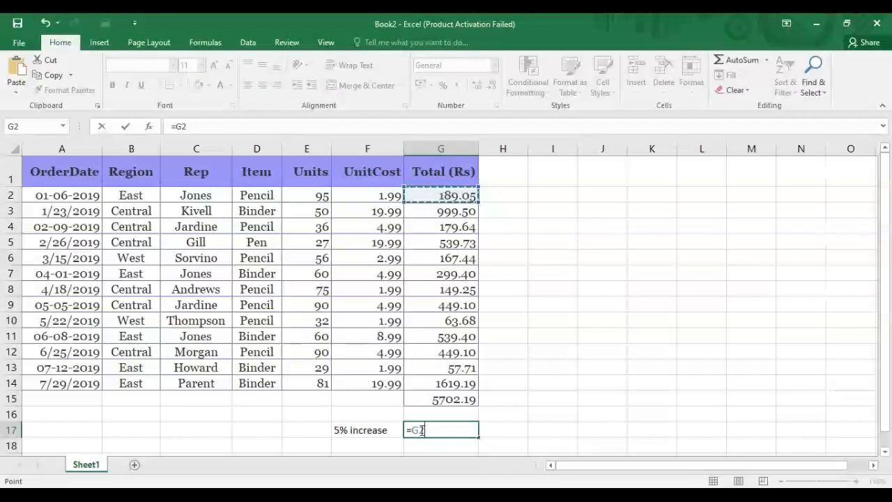
text(+)
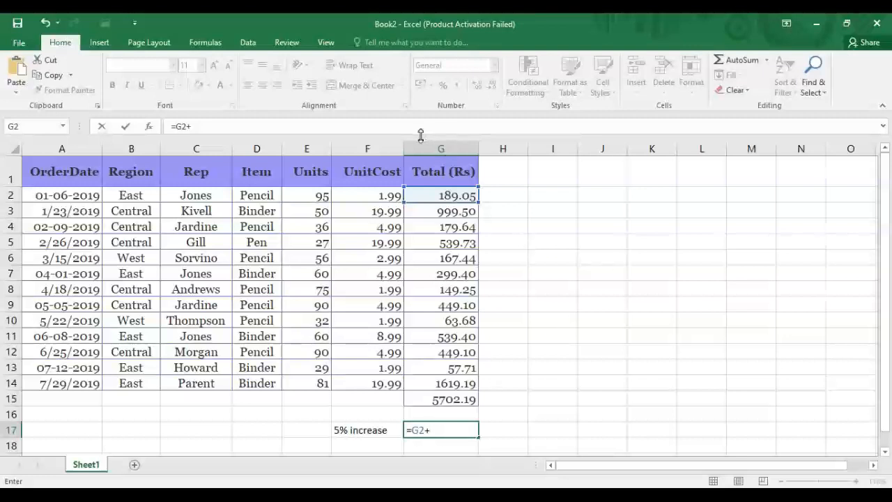
click(445, 195)
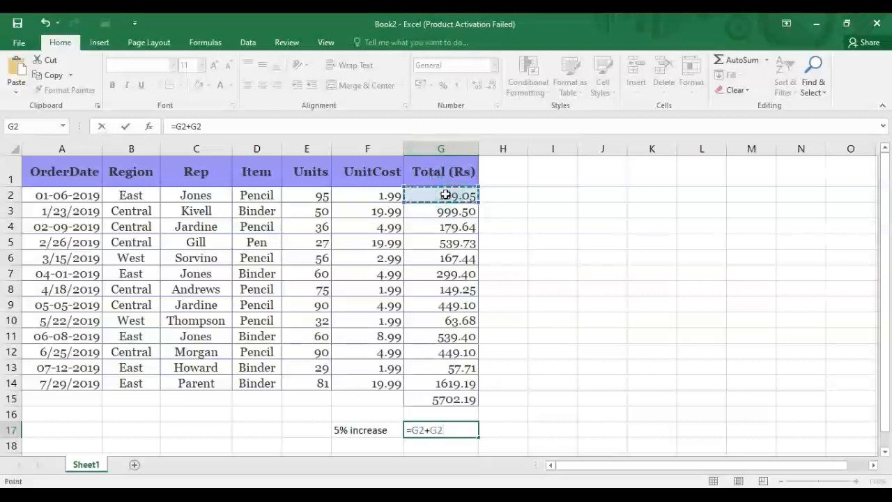
text(*)
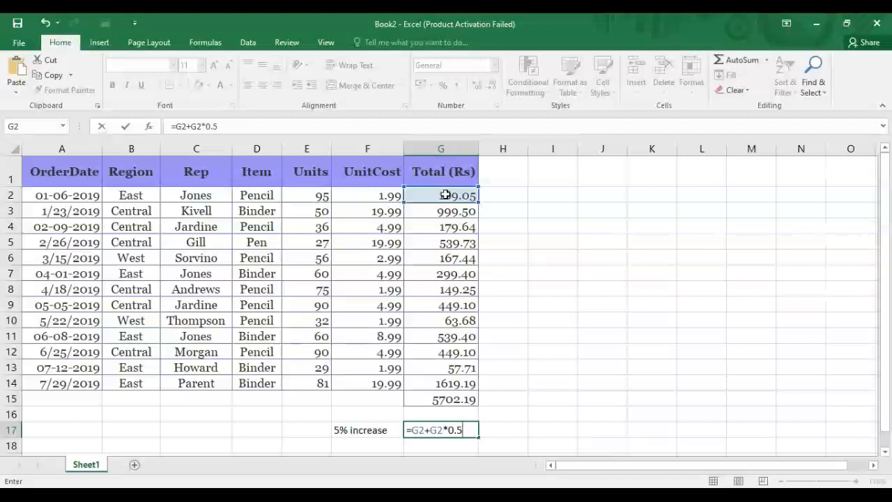
key(Return)
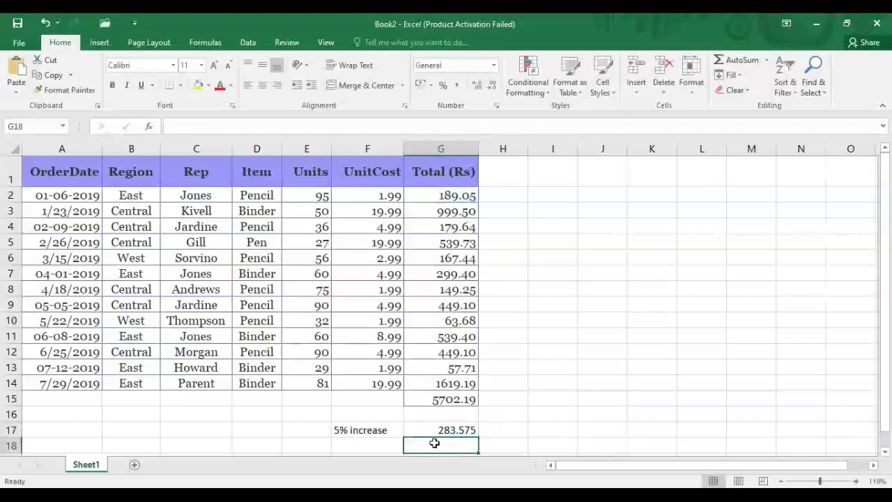
Round the G17 result to the whole number 284.
click(455, 202)
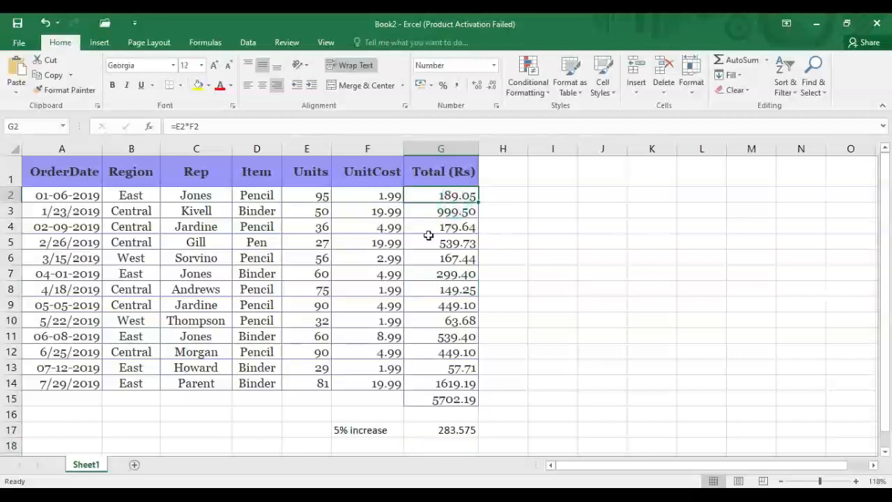
click(444, 434)
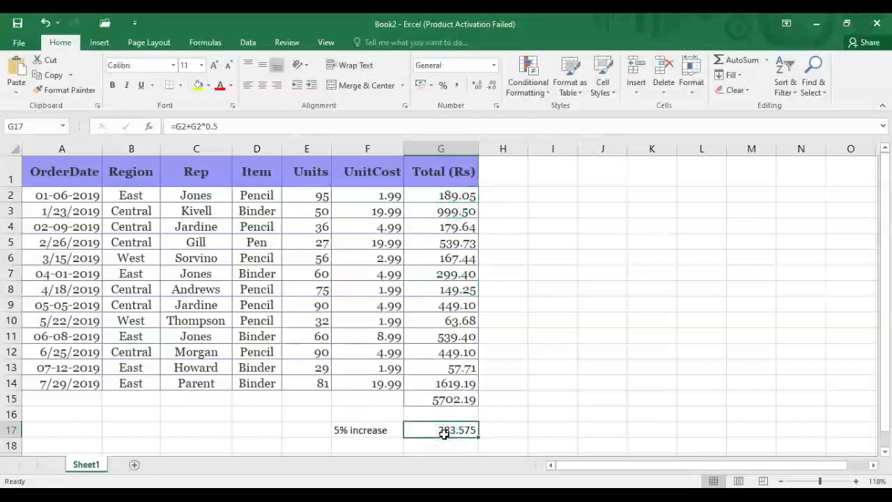
click(492, 85)
click(492, 87)
click(492, 86)
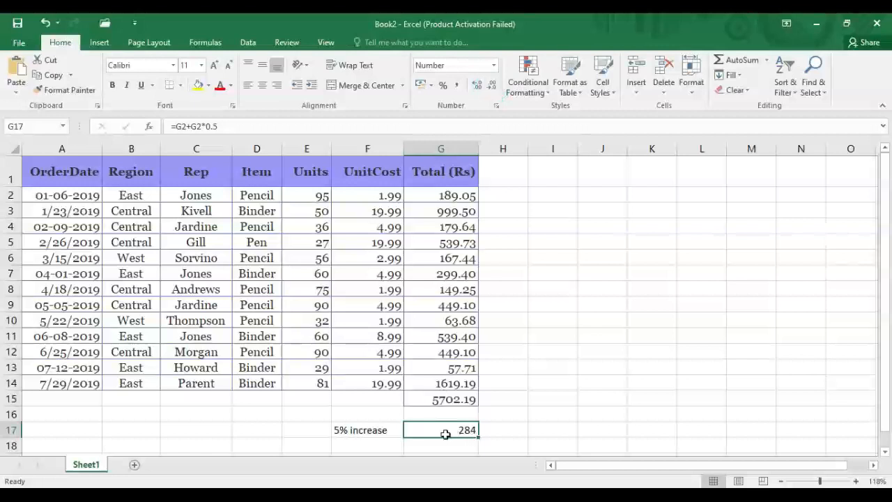
click(369, 445)
Label F18 '5% decrease' and enter =G2-G2*5 in G18.
text(5% decrease)
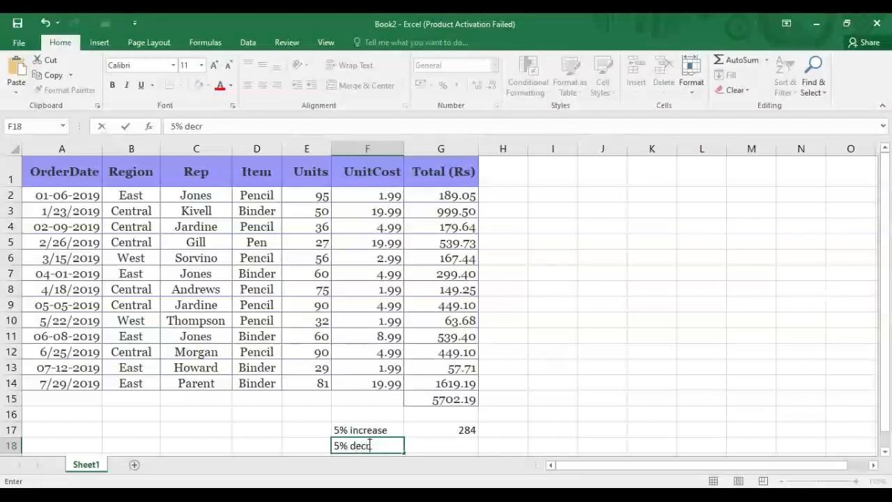
click(422, 447)
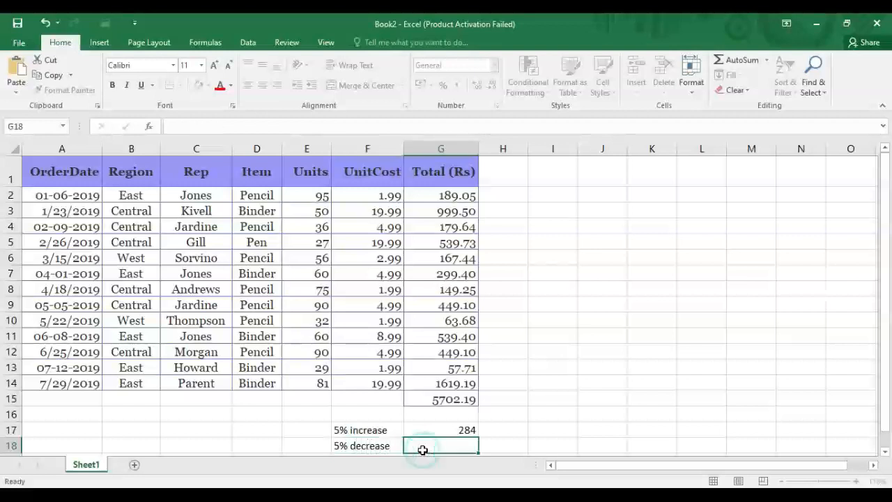
text(==)
click(424, 197)
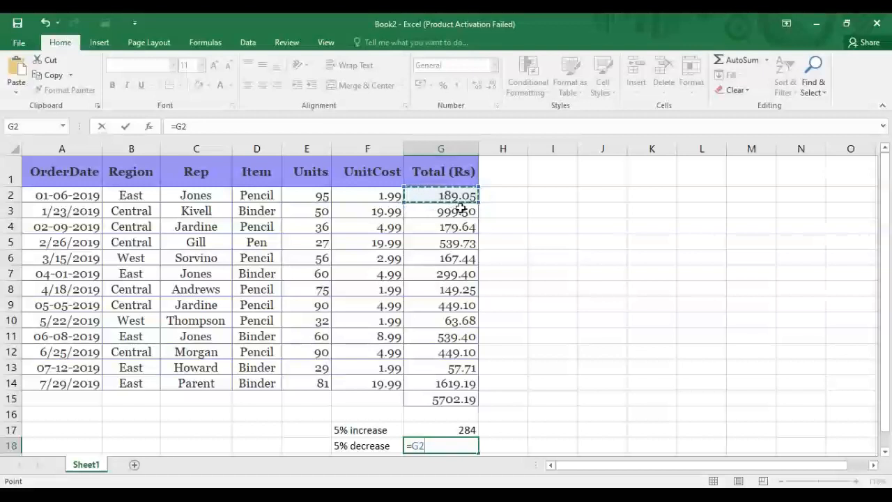
text(-)
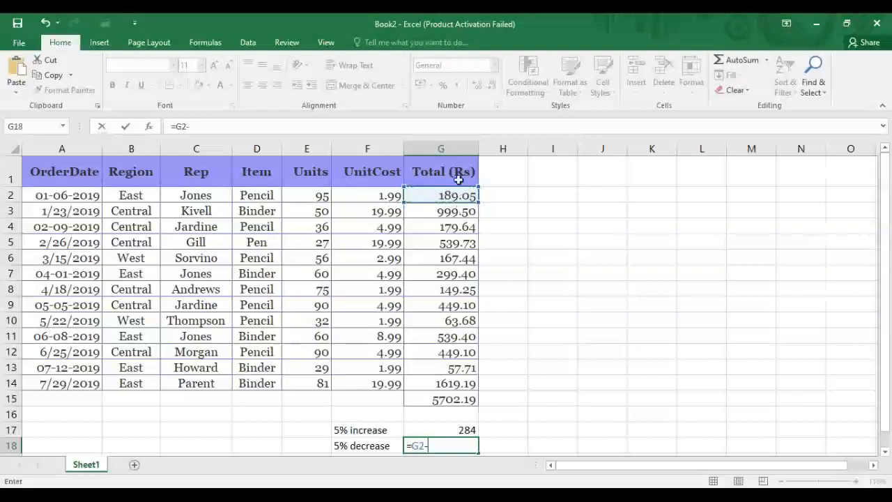
click(462, 193)
text(*5)
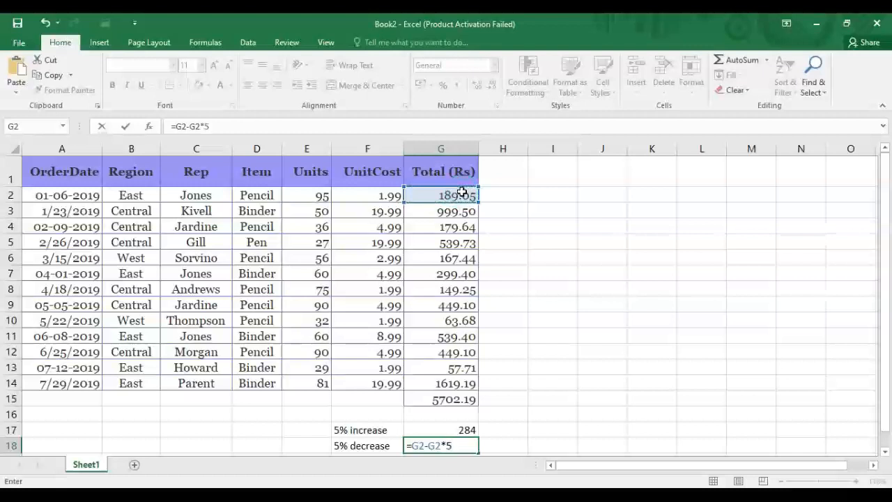
key(Return)
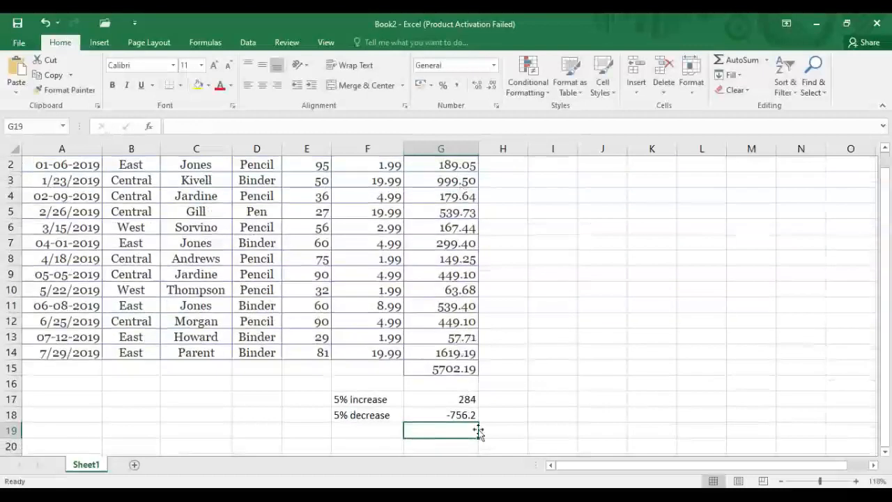
Adjust G18's decimal places until it shows the whole number -756.
click(432, 413)
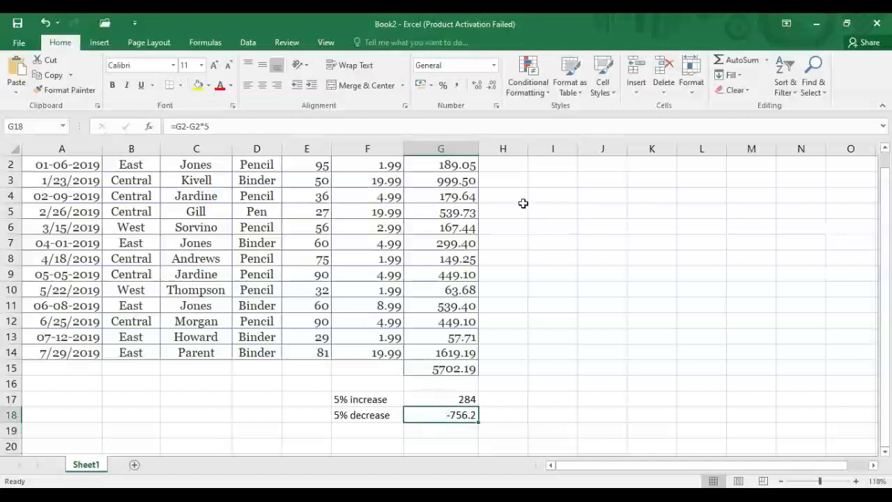
click(478, 85)
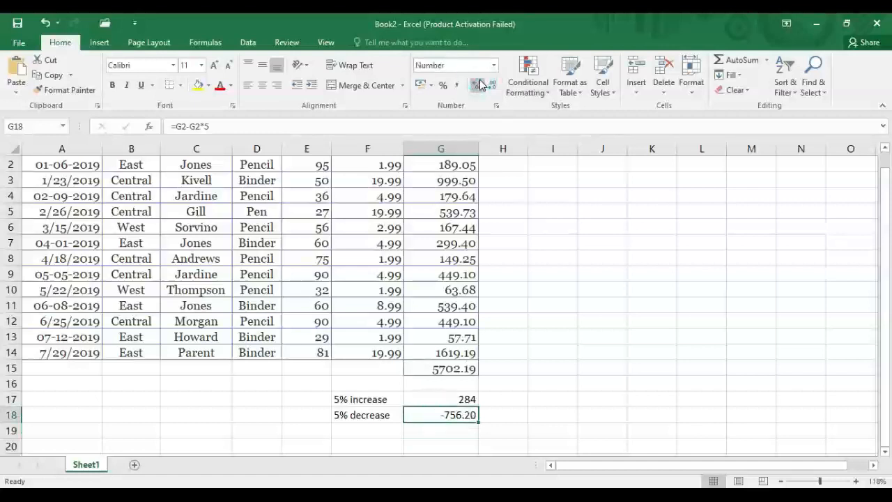
click(481, 89)
click(482, 88)
click(497, 87)
click(497, 87)
click(497, 87)
click(497, 87)
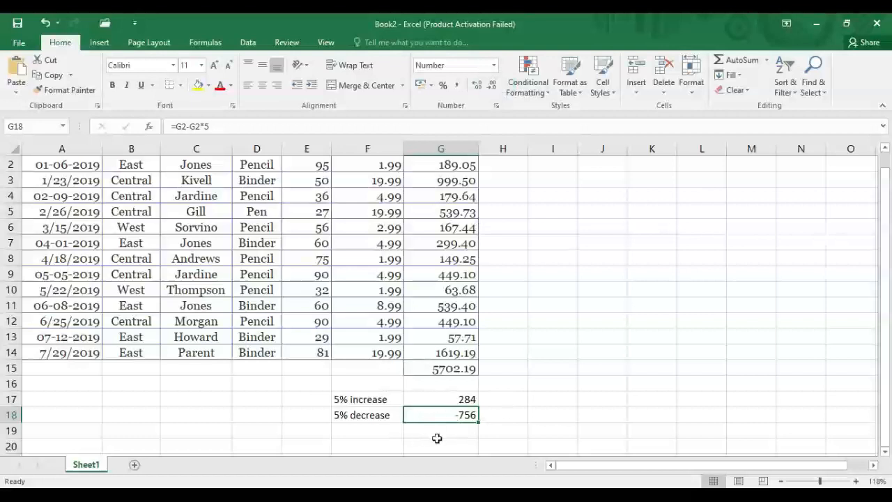
click(387, 432)
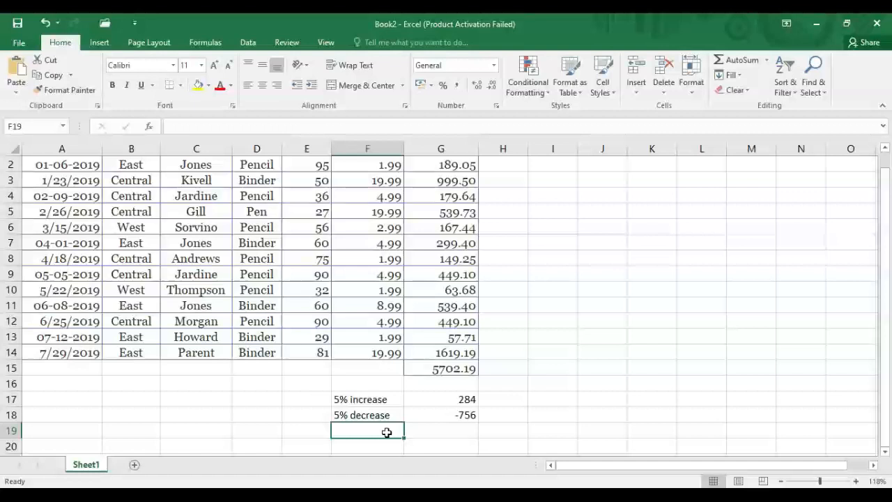
Label F19 '8% of a number' and enter =G15*8% in G19.
text(8% of a number)
key(Tab)
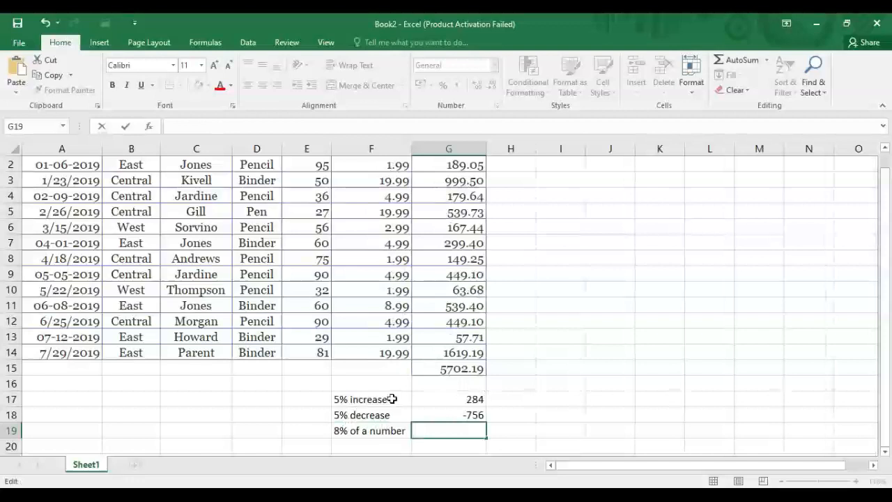
text(=)
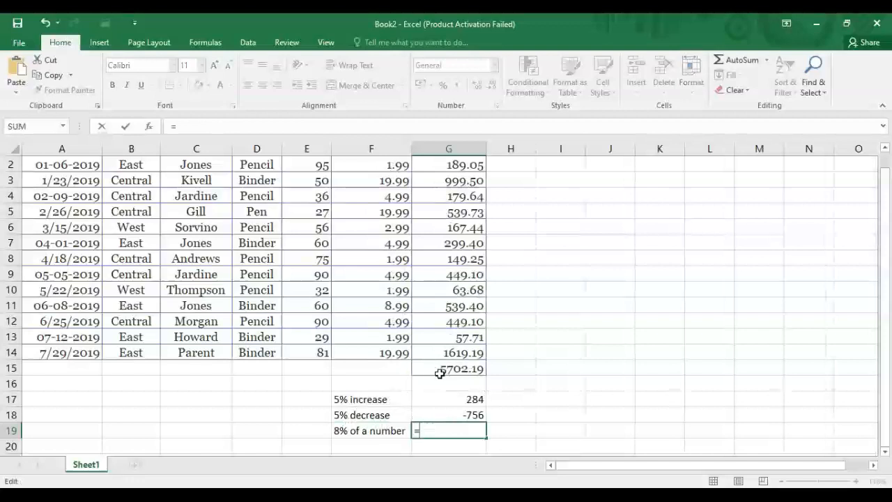
click(446, 372)
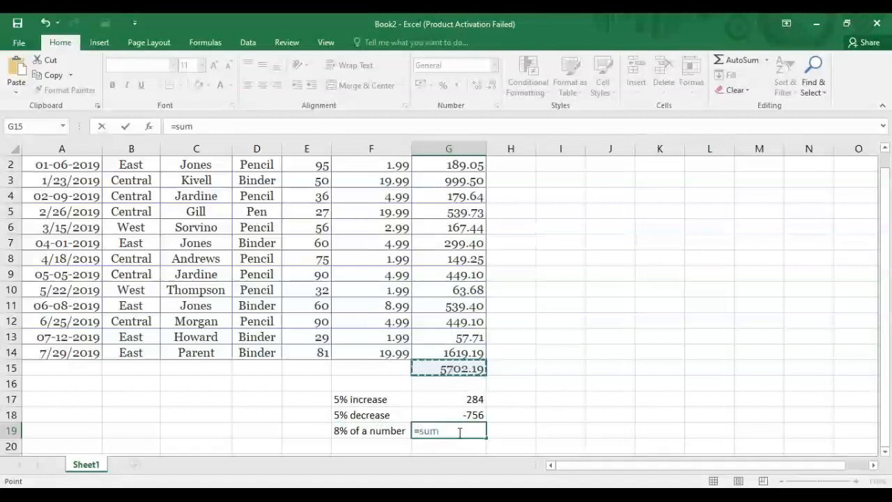
text(*)
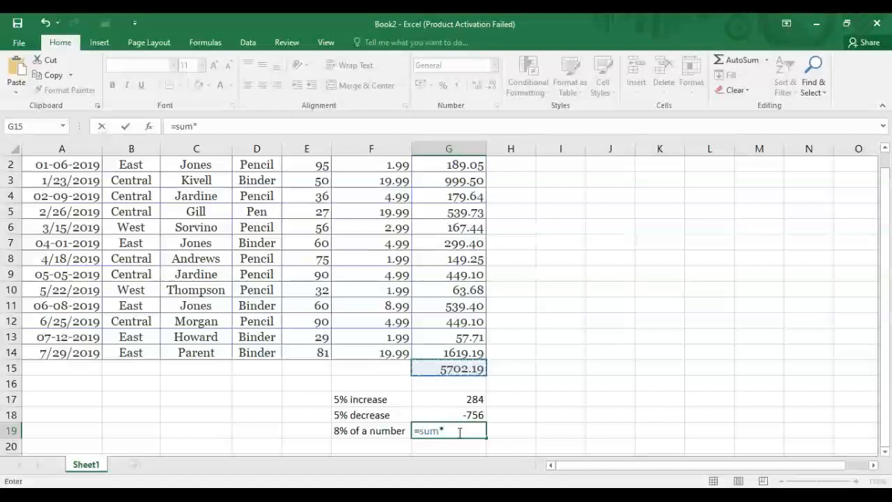
text(8%)
key(Return)
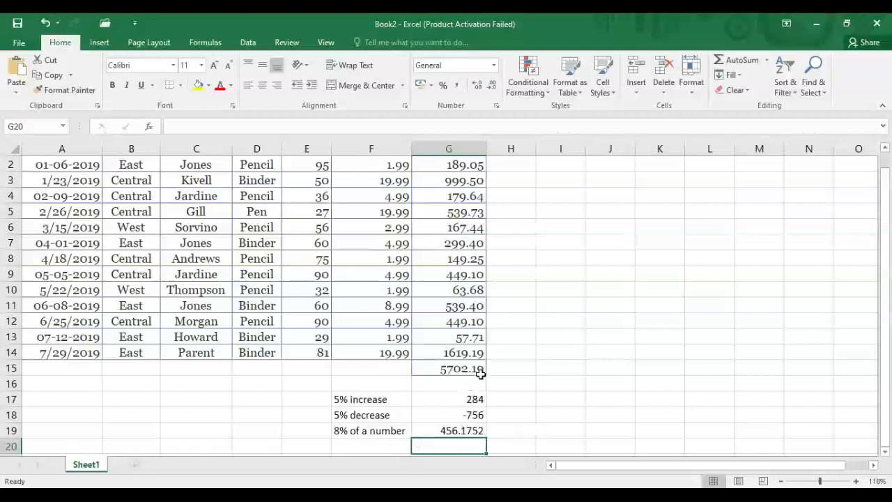
Round the G19 result to the whole number 456.
click(450, 430)
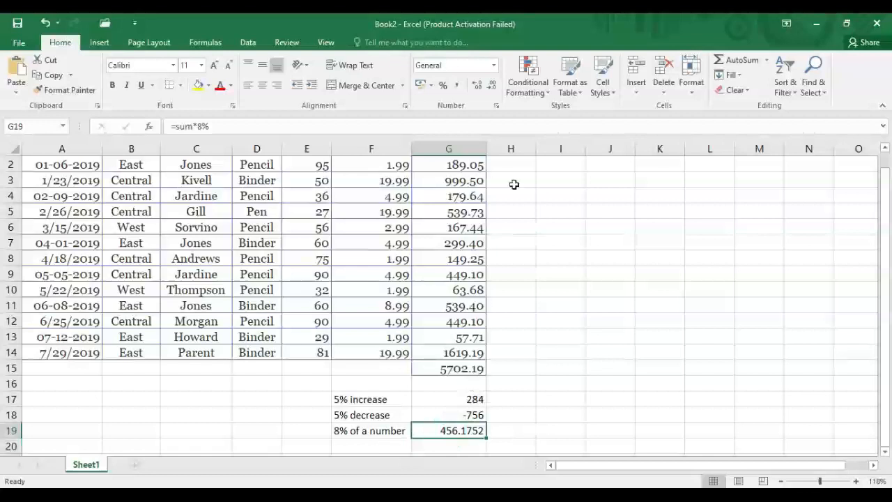
click(491, 89)
click(491, 88)
click(491, 88)
click(490, 88)
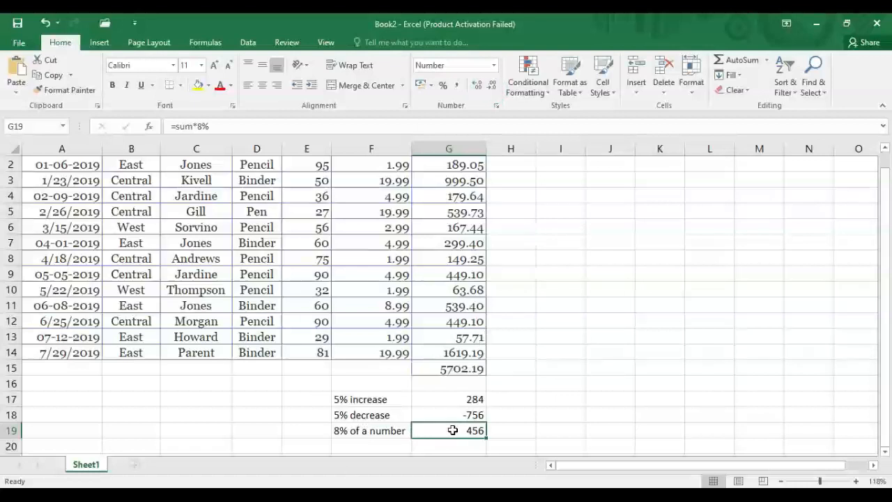
drag(886, 230, 890, 210)
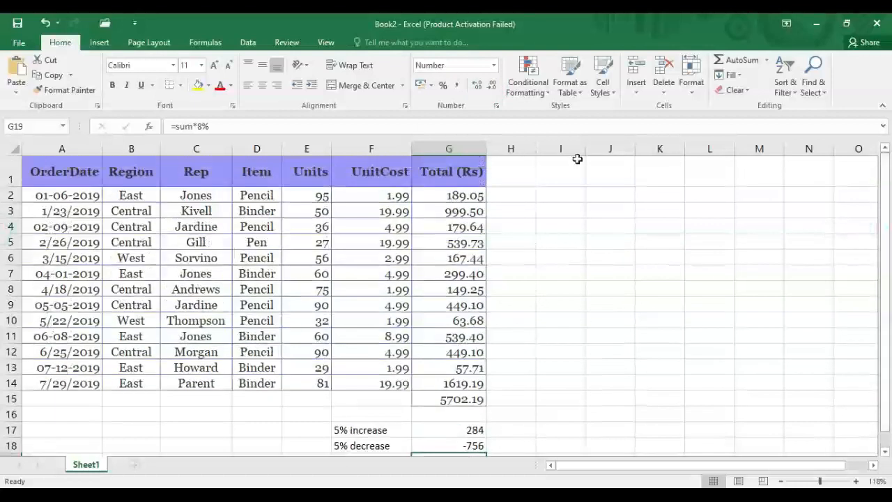
click(519, 169)
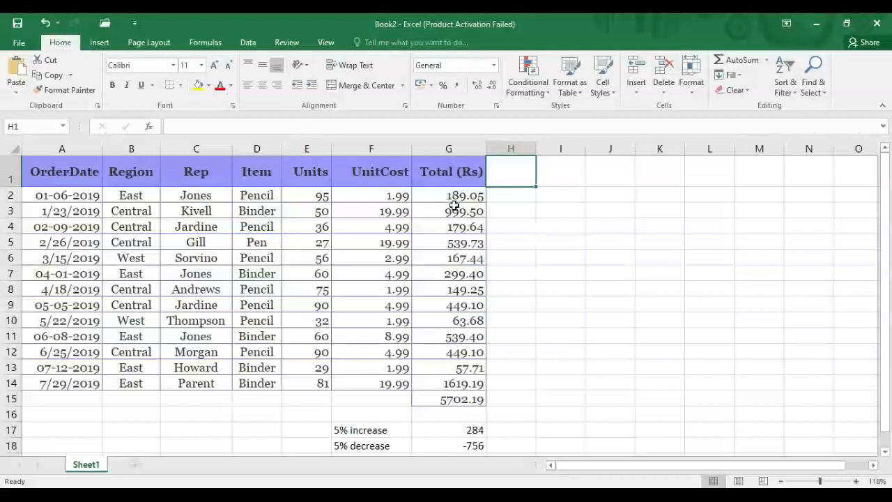
Copy the Total (Rs) header into H1, widen column H, and retitle it '% change'.
click(456, 182)
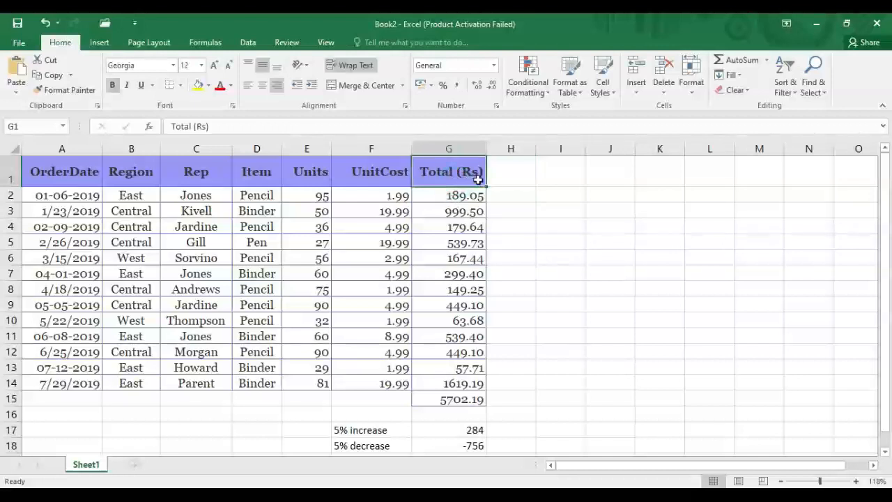
drag(486, 186, 524, 182)
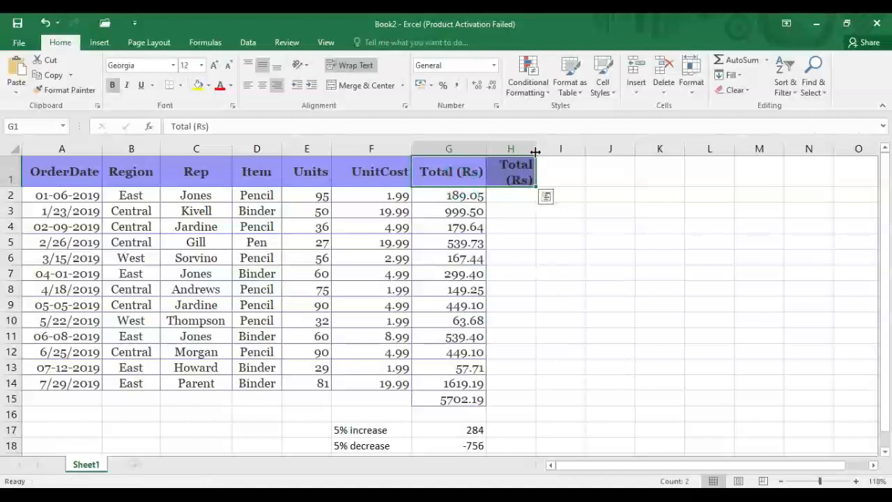
drag(535, 152, 552, 152)
double_click(521, 165)
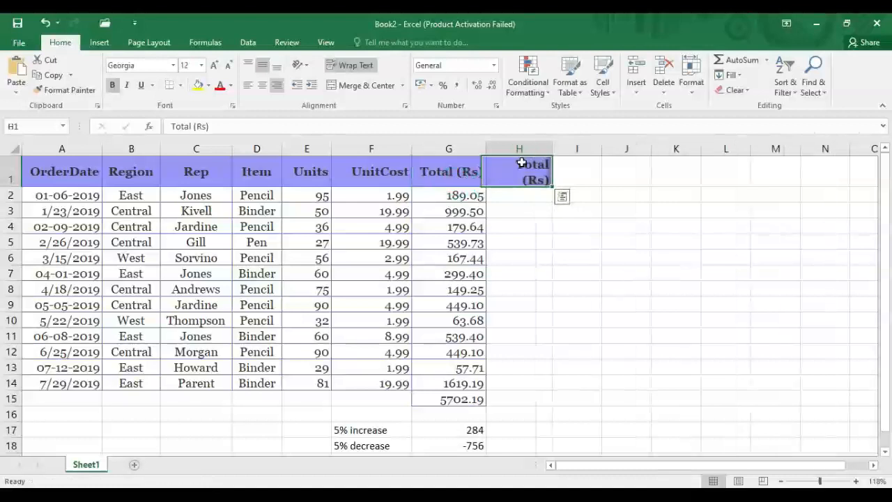
key(BackSpace)
text(% change)
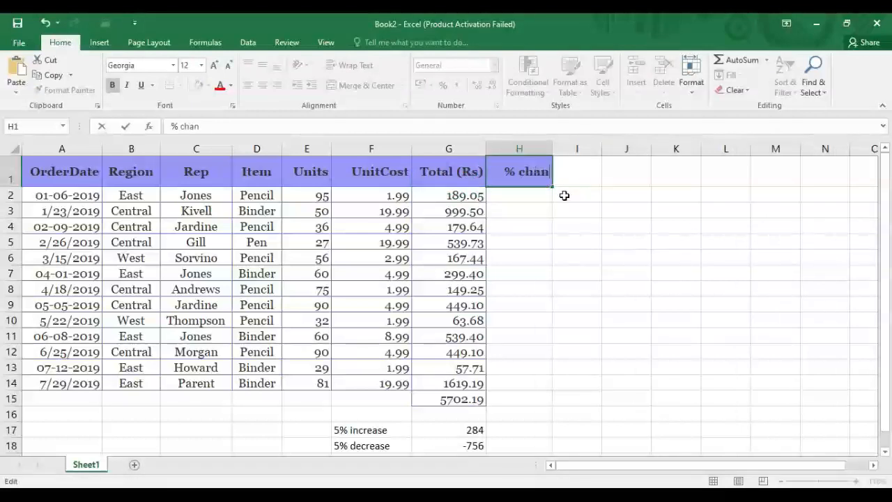
click(540, 195)
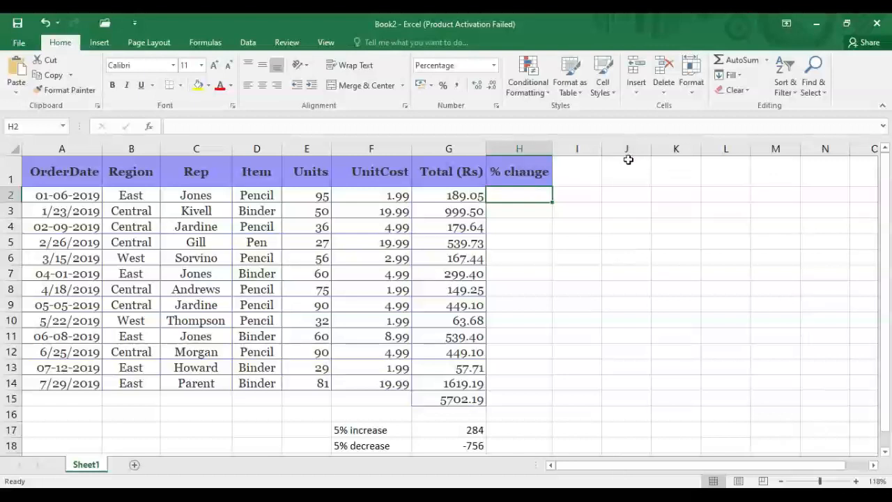
Write '(New value-Old value)/New value' in I1 and widen column I to fit it.
click(584, 148)
drag(603, 149, 693, 146)
click(620, 174)
text((New va)
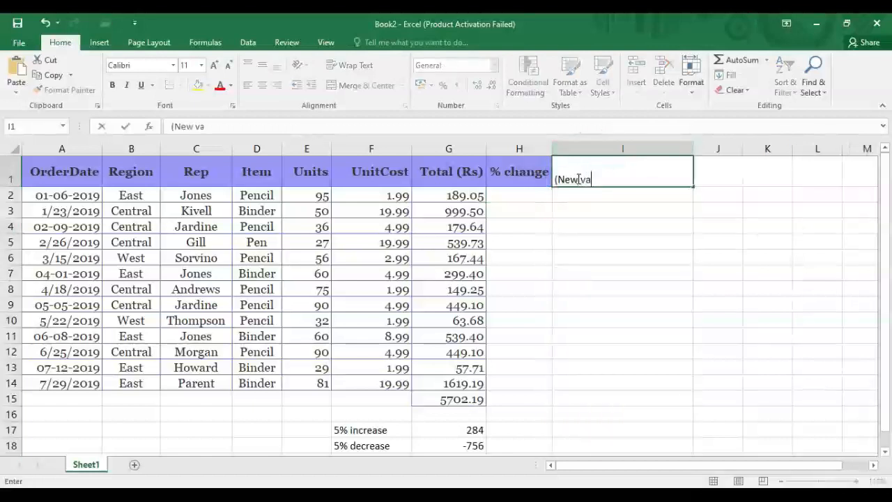
text(lue-Old value)/New vallue)
key(BackSpace)
key(BackSpace)
key(BackSpace)
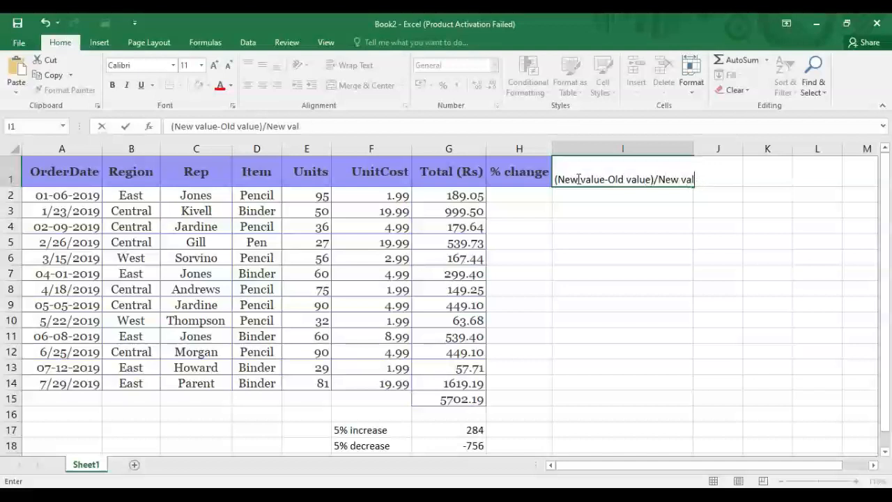
text(ue)
click(687, 150)
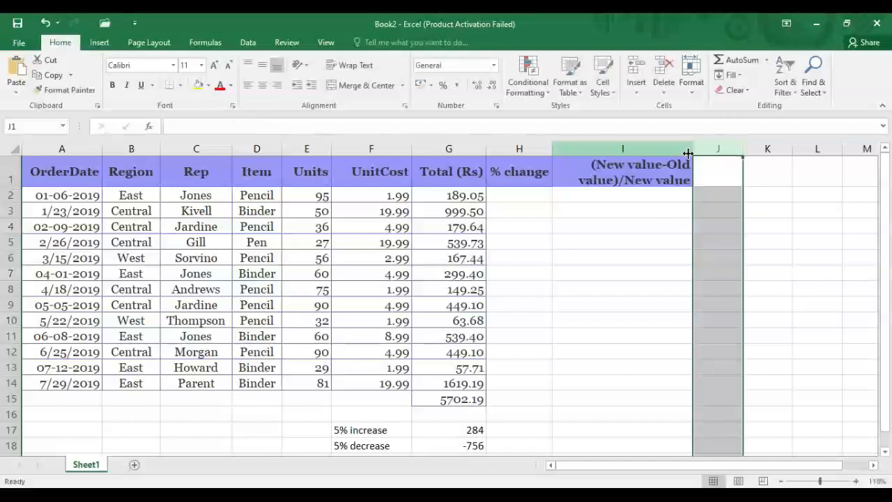
drag(694, 151, 719, 151)
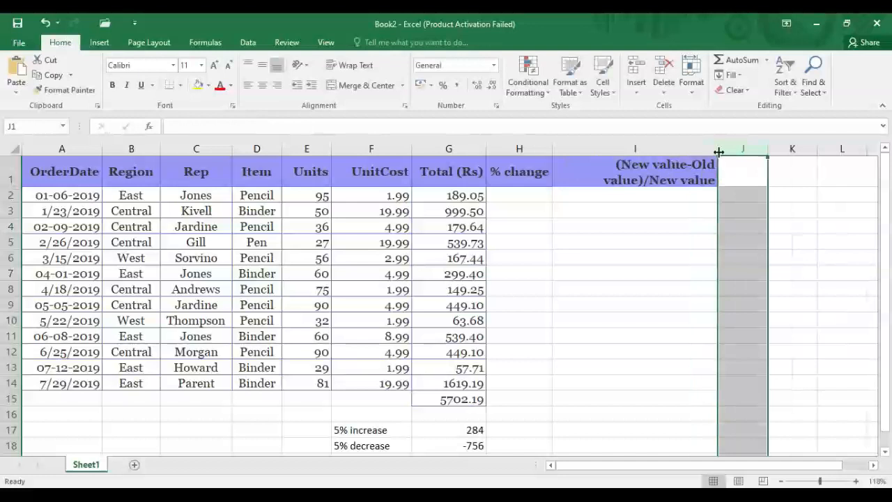
Give I1 a gold fill, centred alignment and 9 pt font size.
click(616, 164)
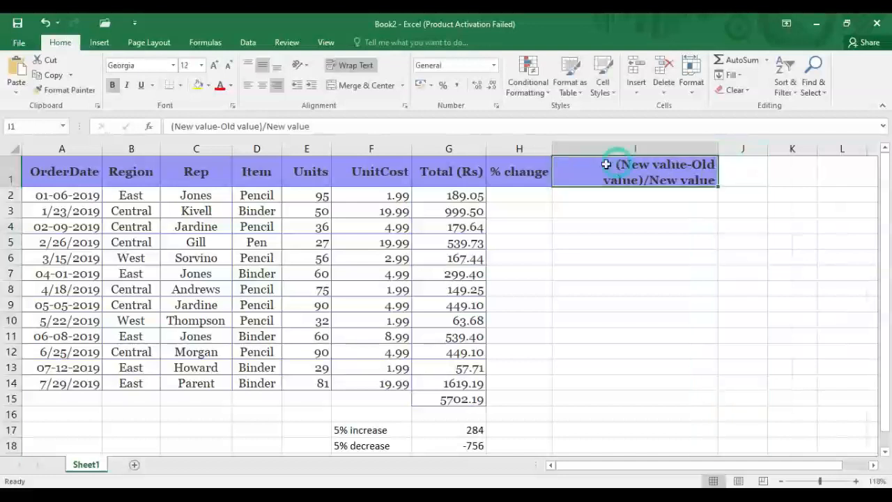
click(208, 86)
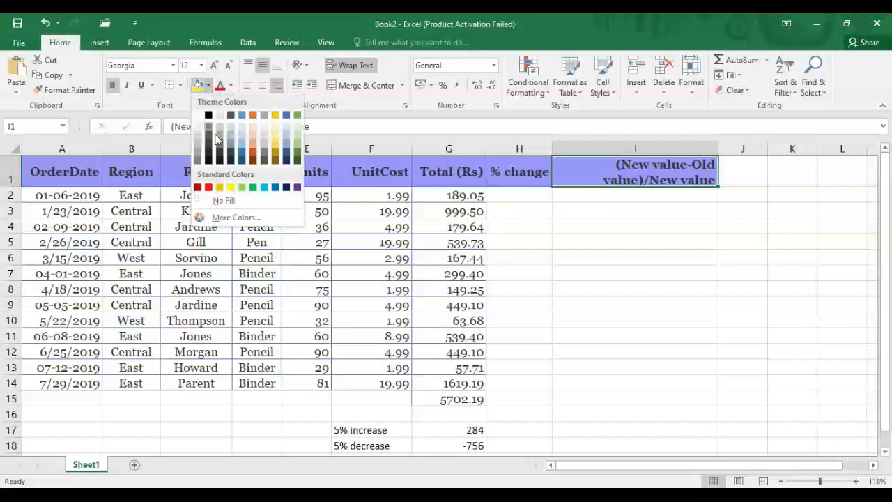
click(272, 146)
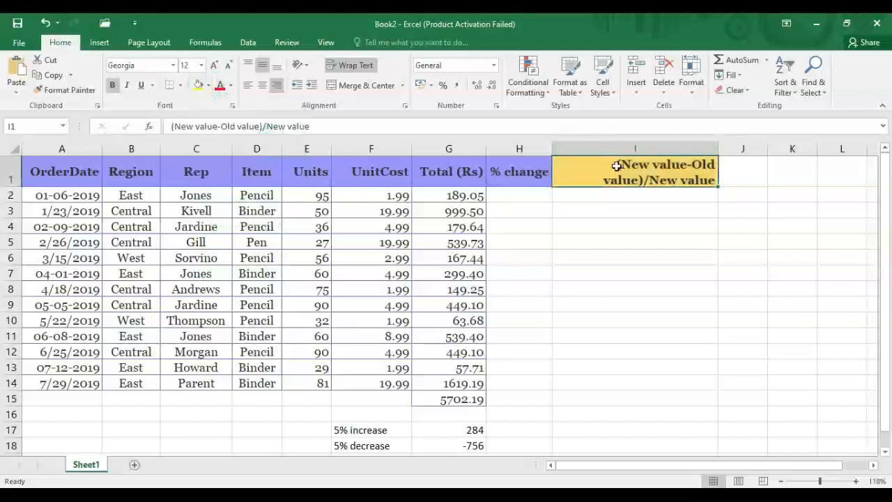
click(261, 85)
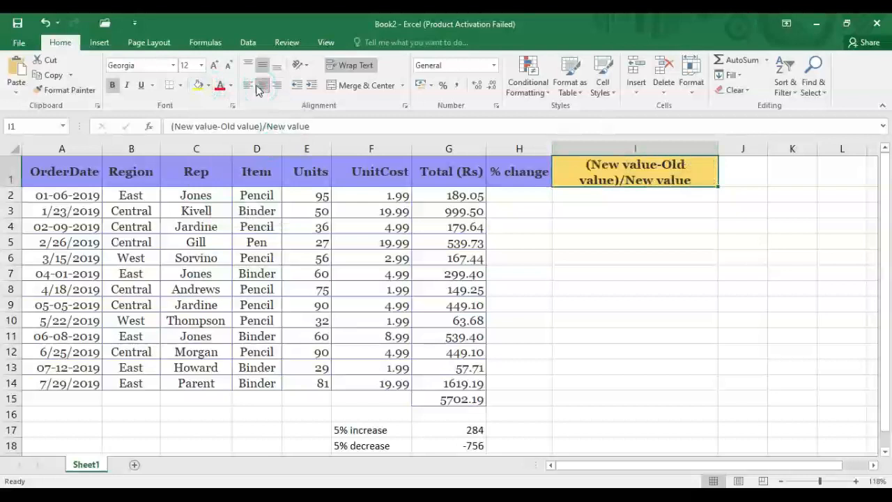
click(202, 64)
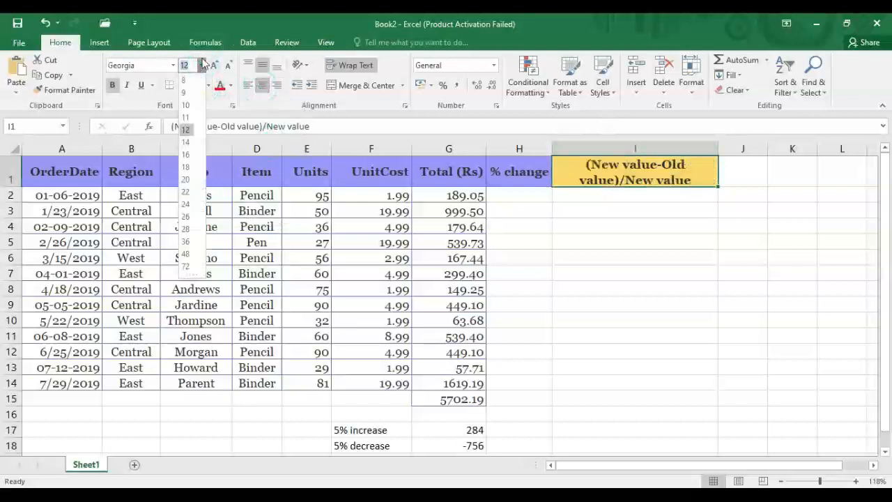
click(187, 94)
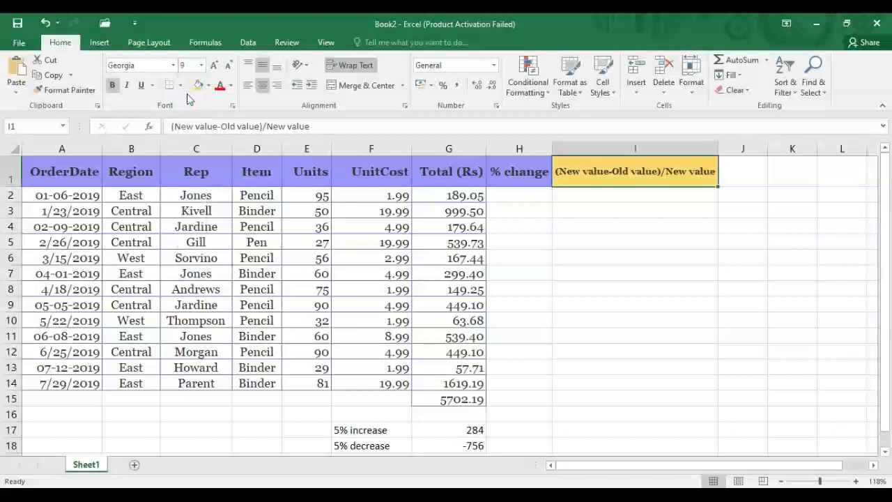
click(604, 215)
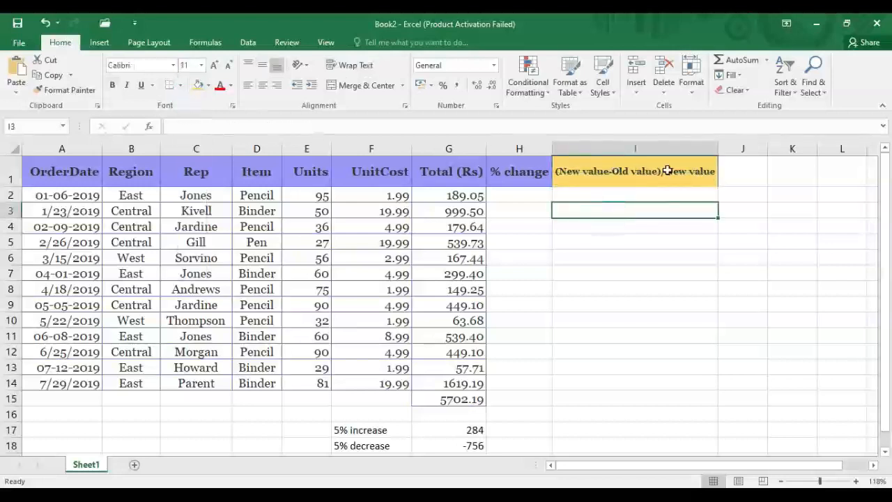
click(493, 195)
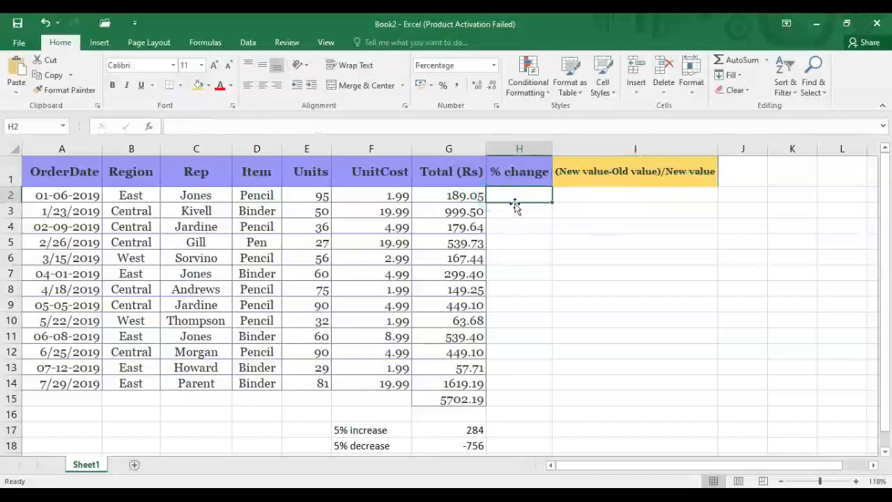
Remove both decimal places from G2:G15 so totals read 189, 1000, 5702.
click(463, 195)
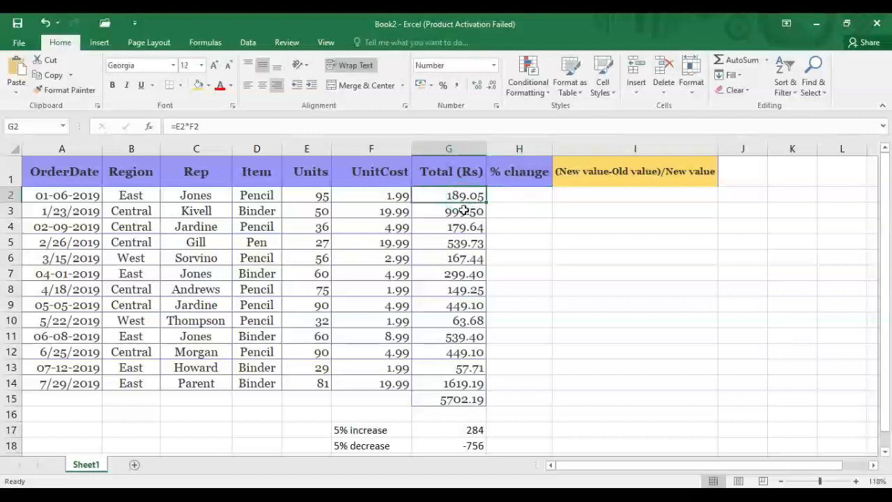
drag(440, 194, 446, 402)
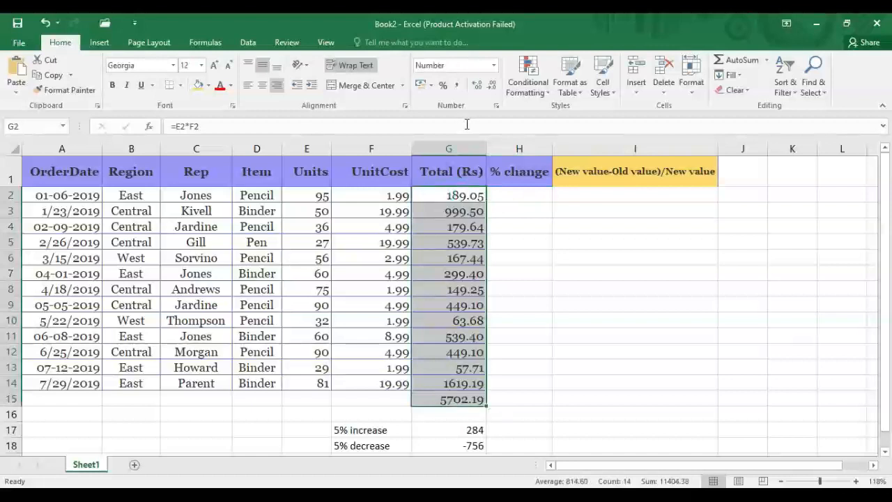
click(490, 86)
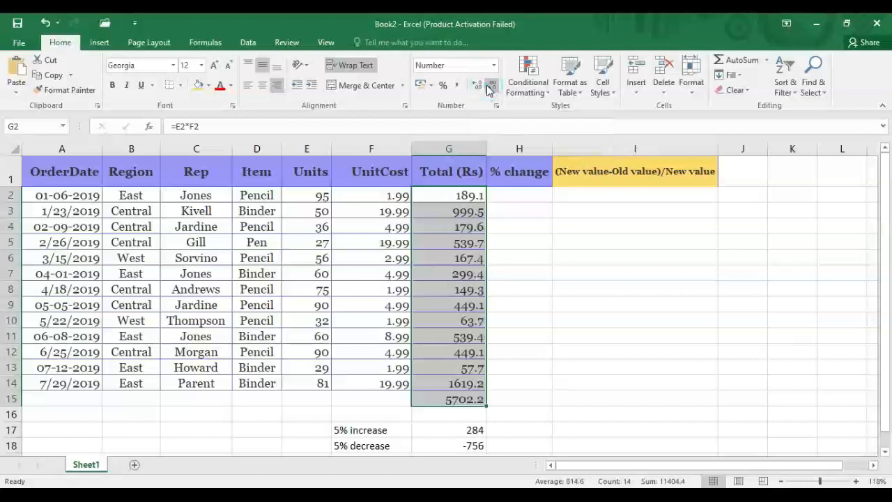
click(487, 85)
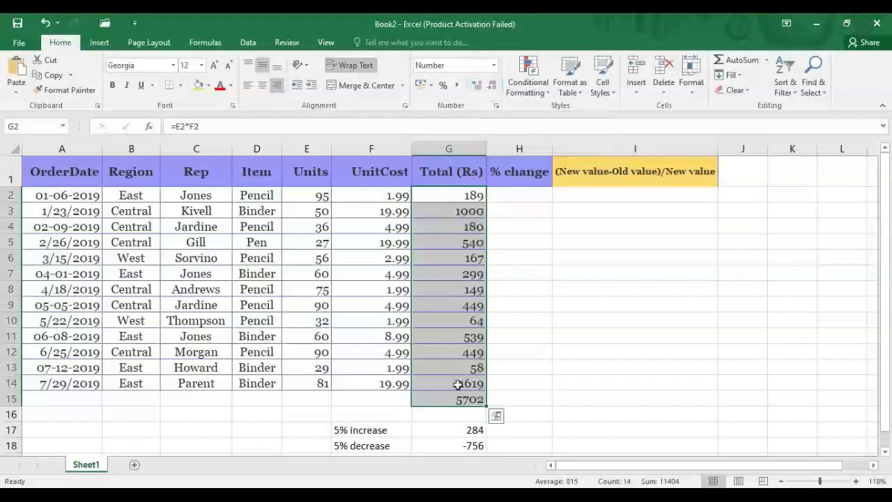
Enter =(G3-G2)/G3 in H3, giving an 81.1% change between the first two totals.
click(506, 303)
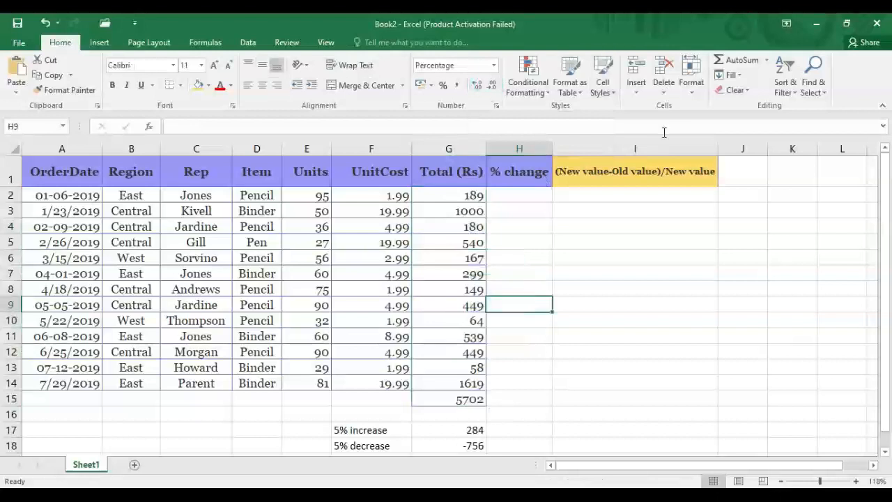
click(609, 193)
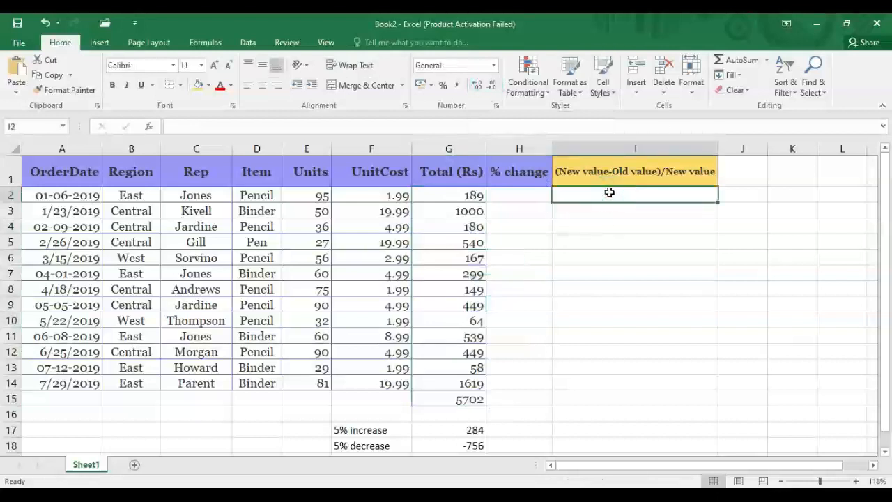
click(521, 208)
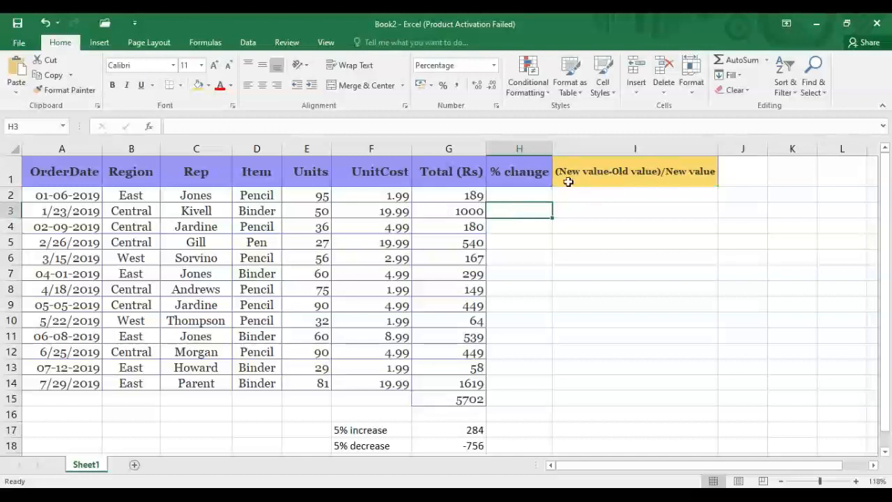
text(=)
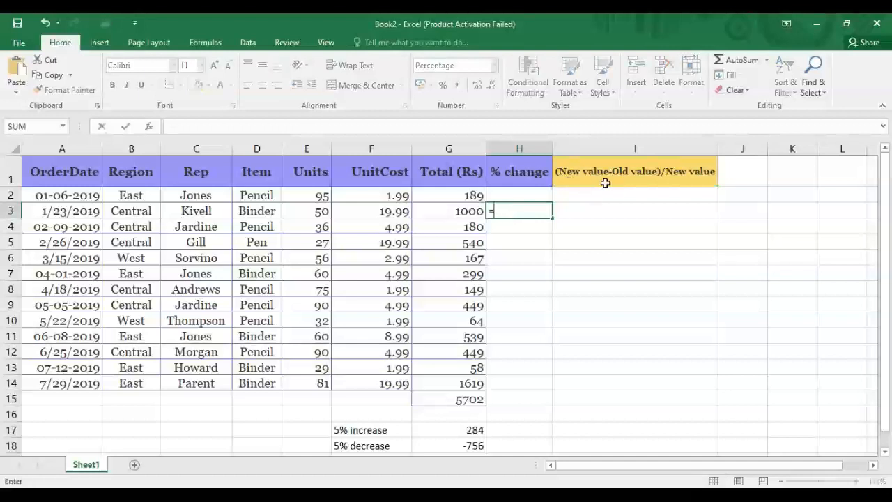
click(444, 212)
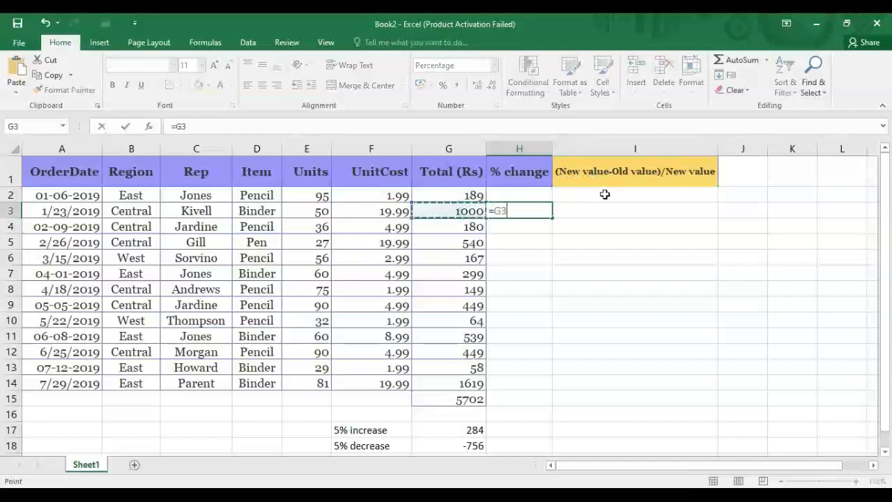
text(-)
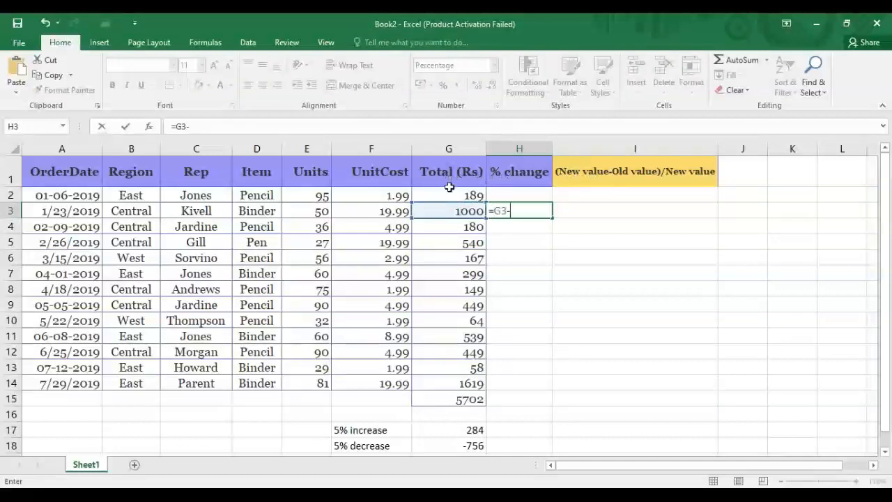
click(451, 195)
text(/)
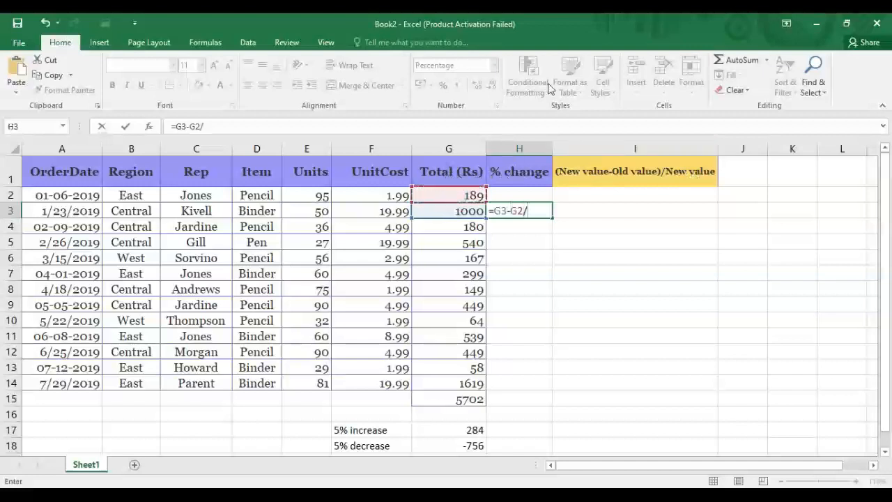
click(442, 218)
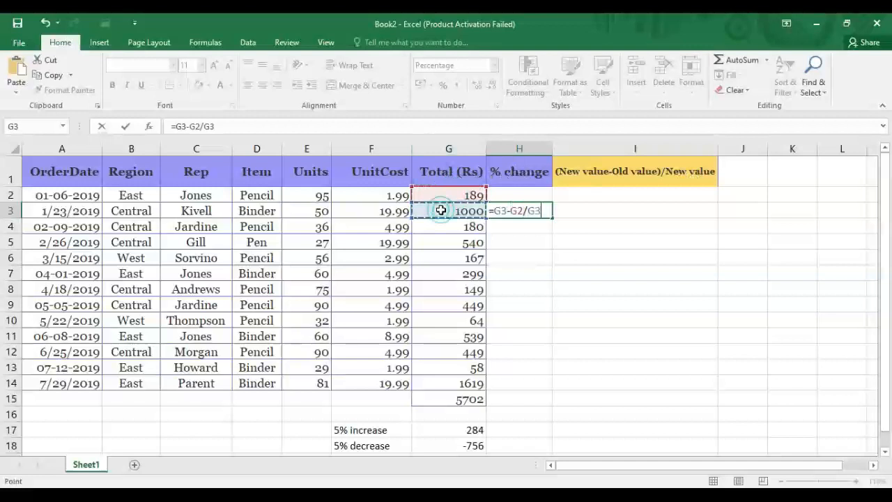
click(523, 210)
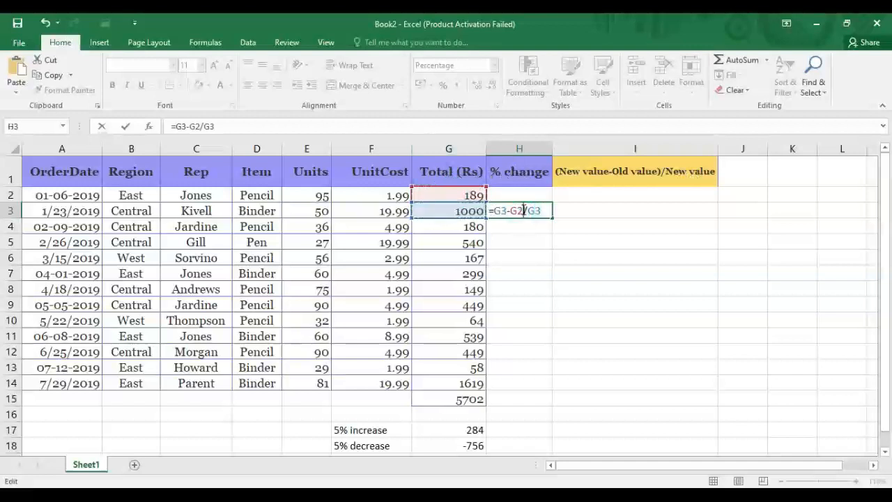
text())
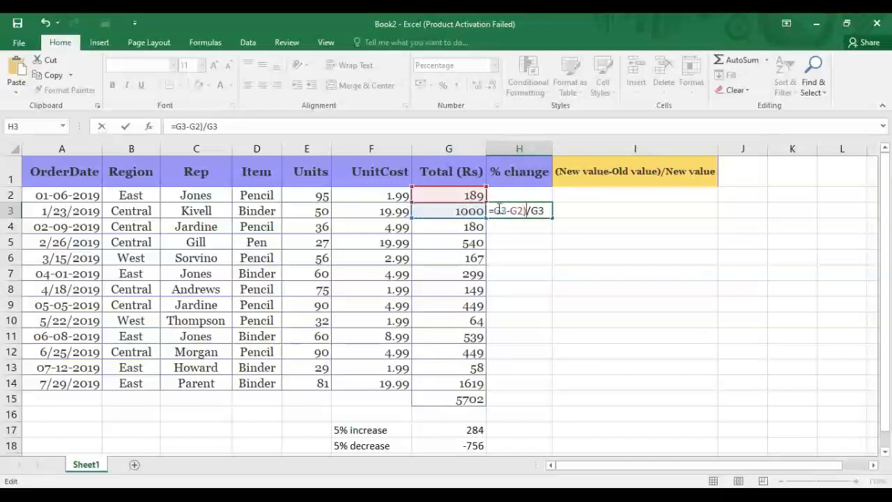
click(495, 209)
text(()
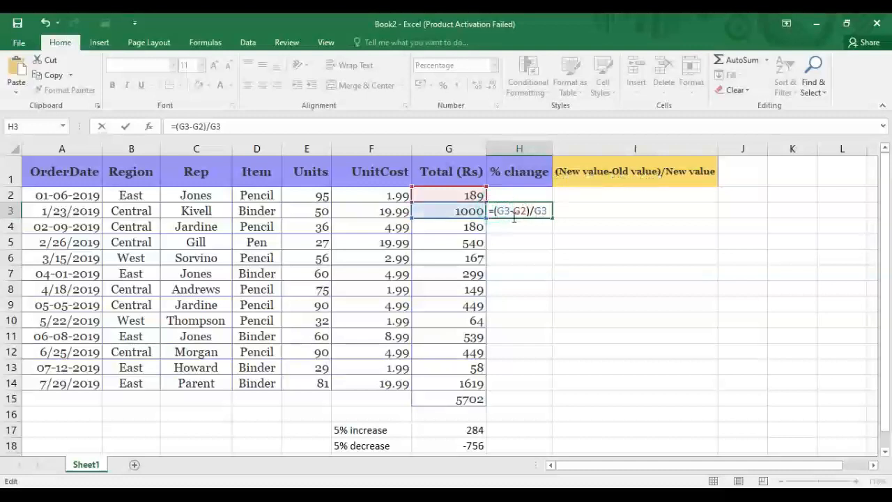
key(Return)
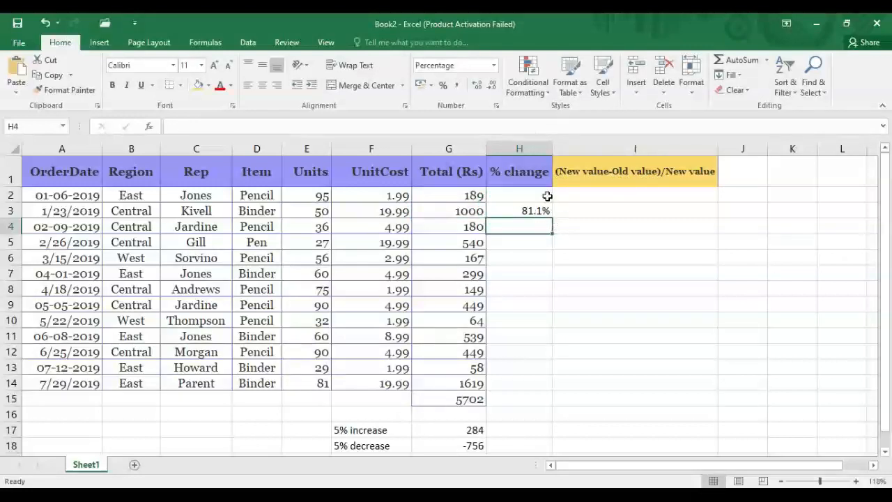
Fill the H3 % change formula down the column through H16.
click(544, 211)
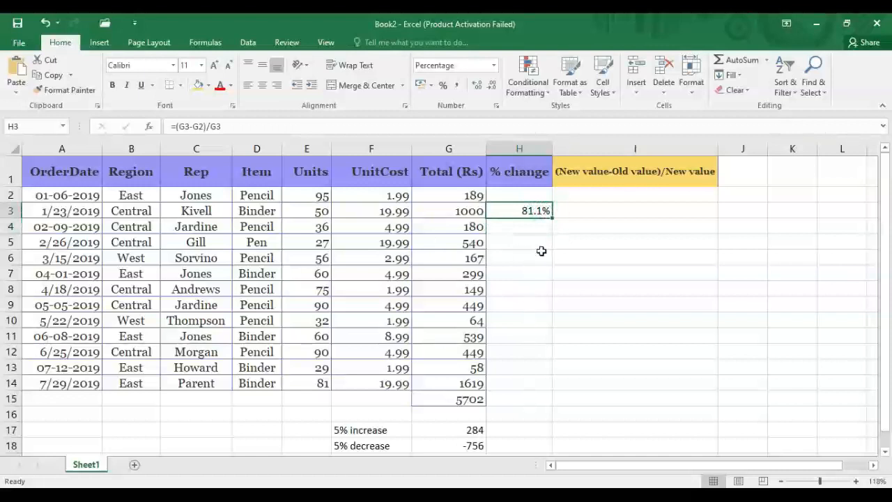
drag(552, 217, 544, 401)
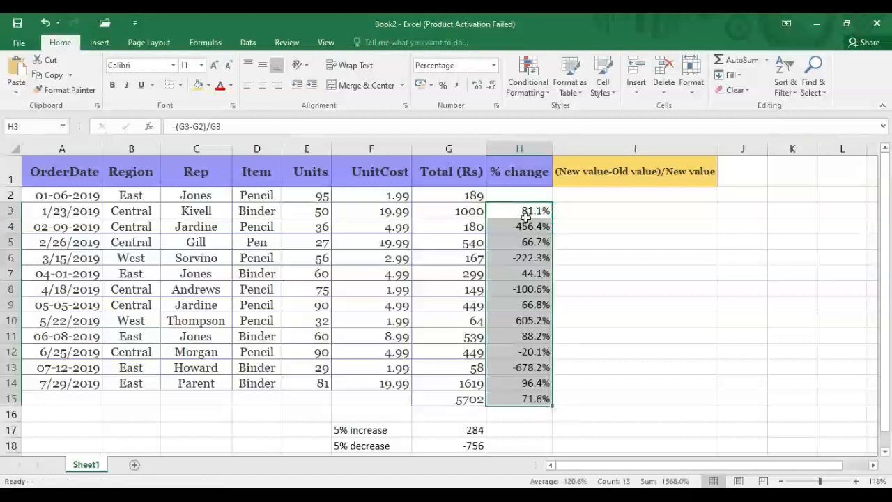
drag(550, 407, 547, 422)
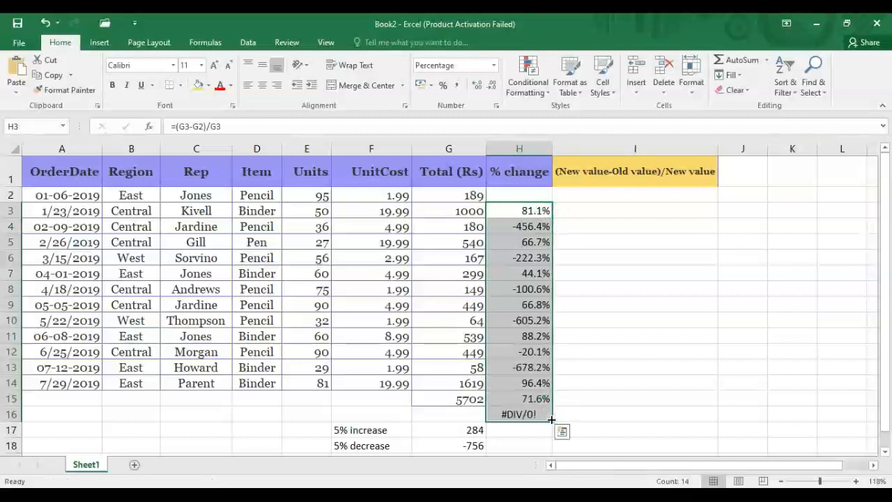
Delete the #DIV/0! formula from H16, leaving that cell empty.
click(514, 417)
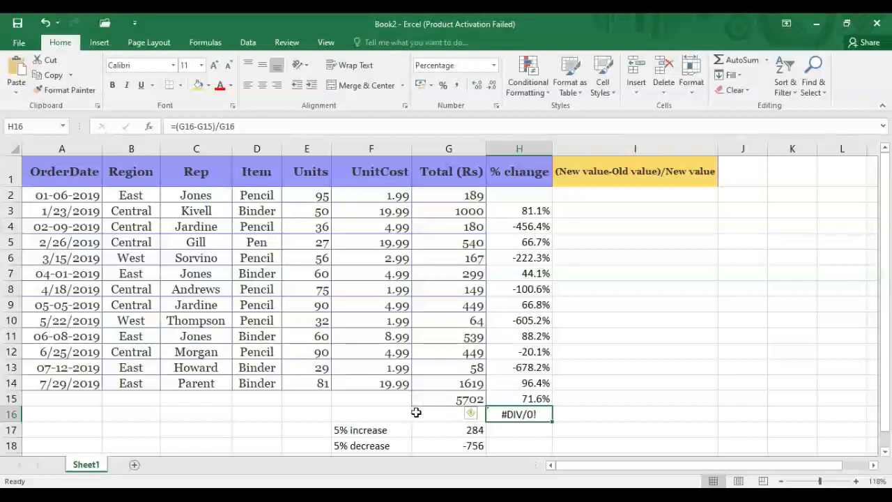
click(416, 414)
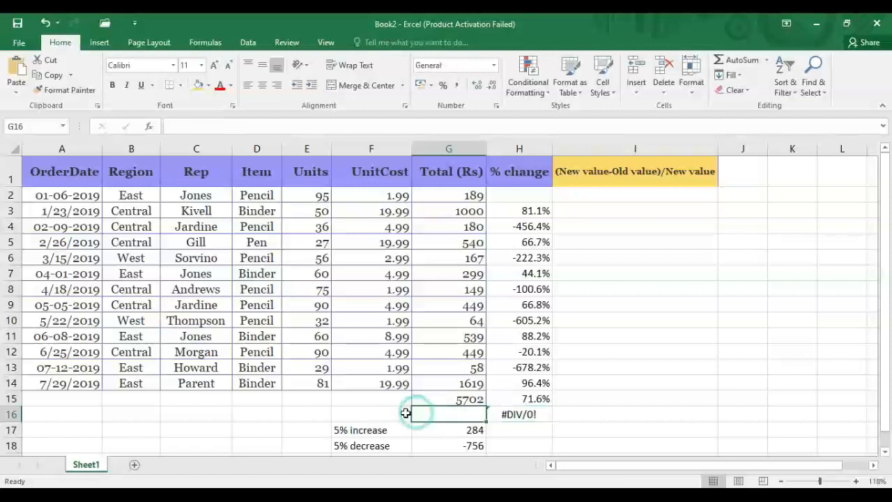
click(517, 415)
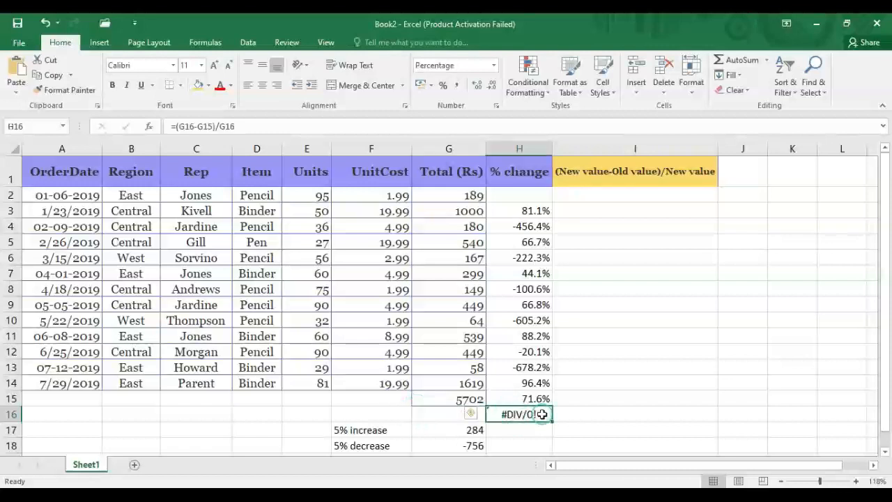
double_click(543, 414)
key(BackSpace)
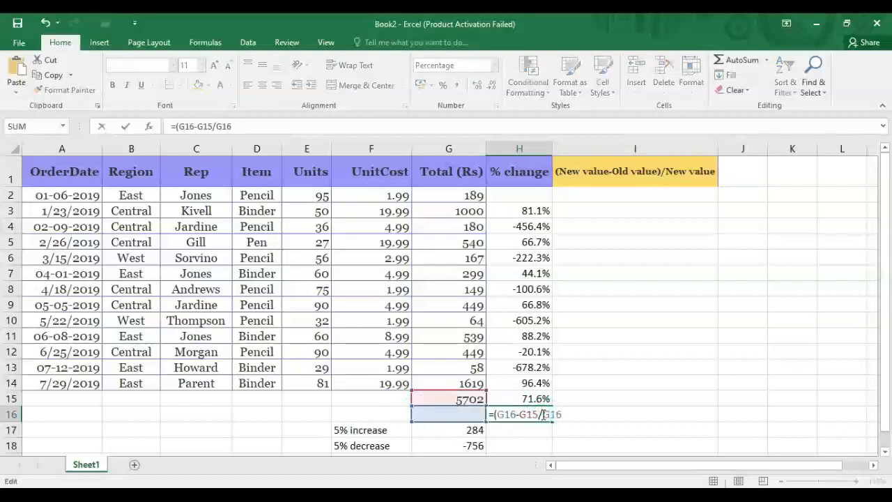
drag(564, 412, 477, 400)
key(BackSpace)
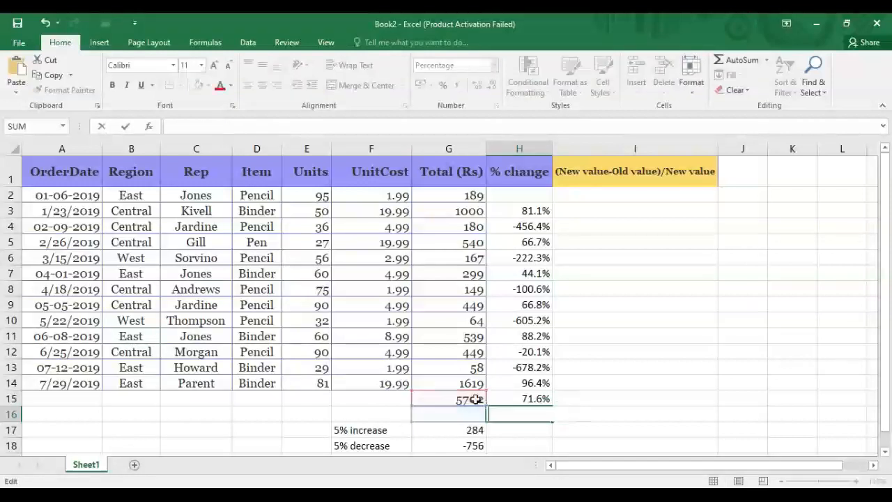
click(591, 260)
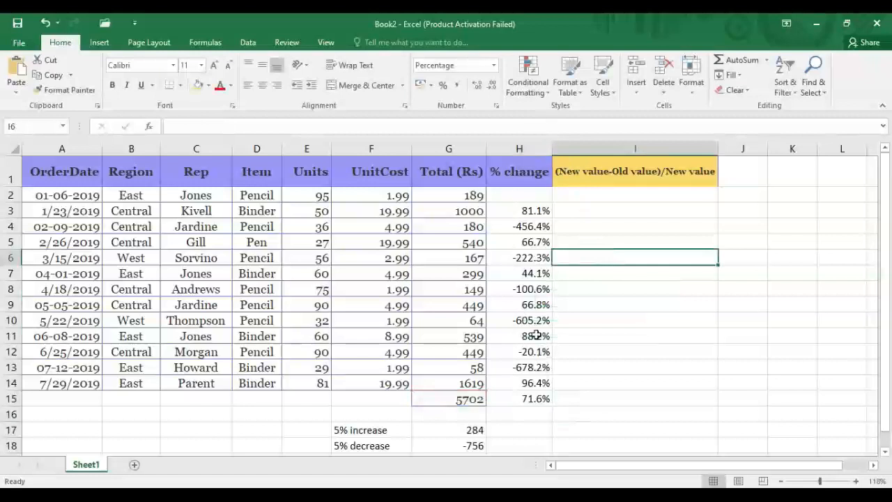
Show H3:H15 as whole percentages such as 81%, -456% and 72%.
scroll(881, 233, down, 1)
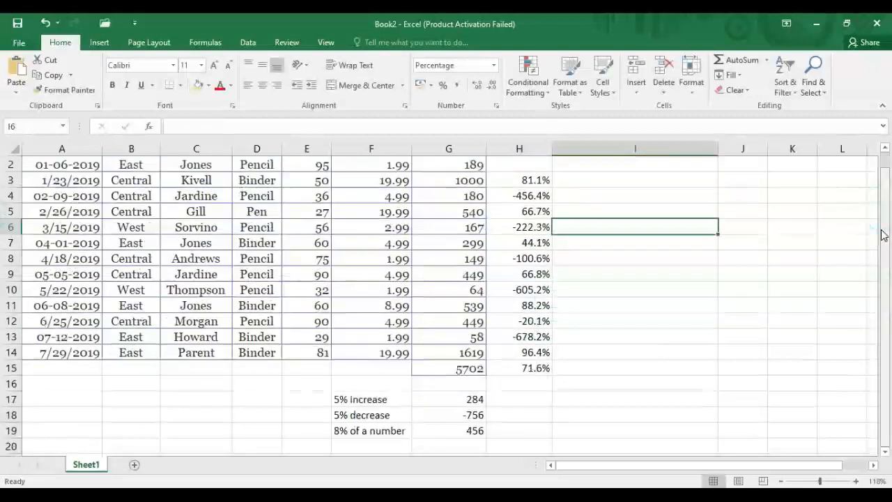
click(515, 181)
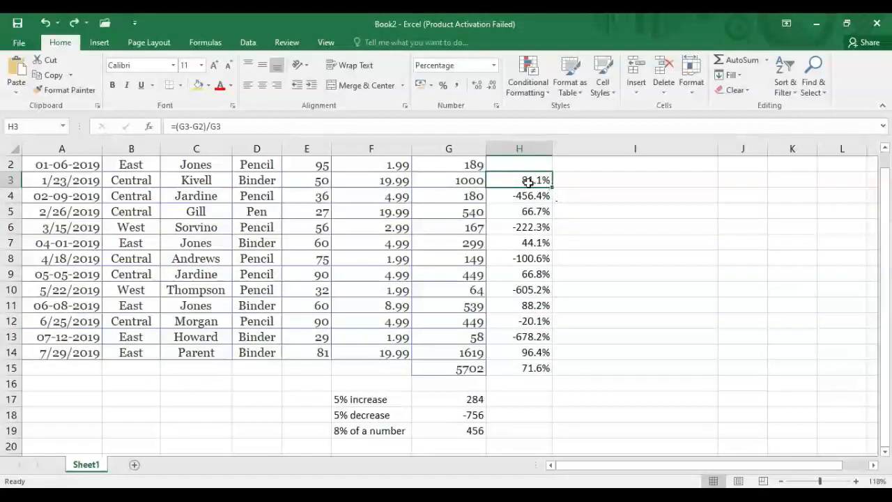
drag(521, 181, 523, 371)
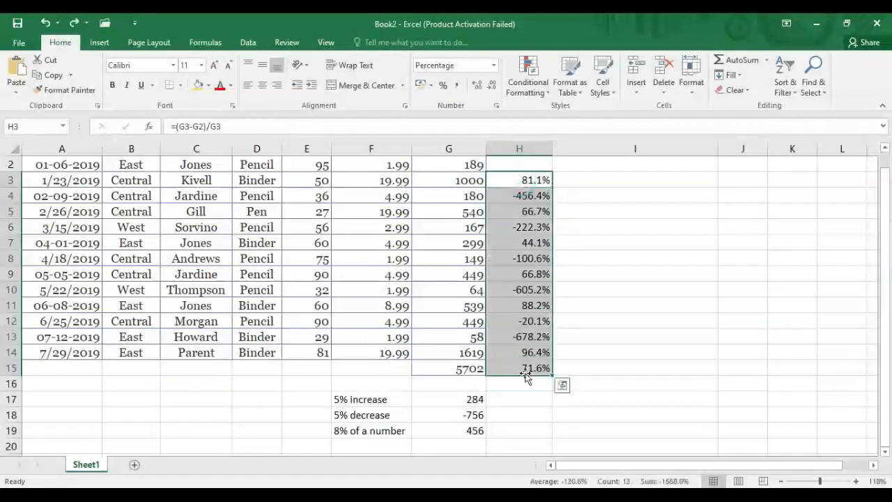
click(440, 92)
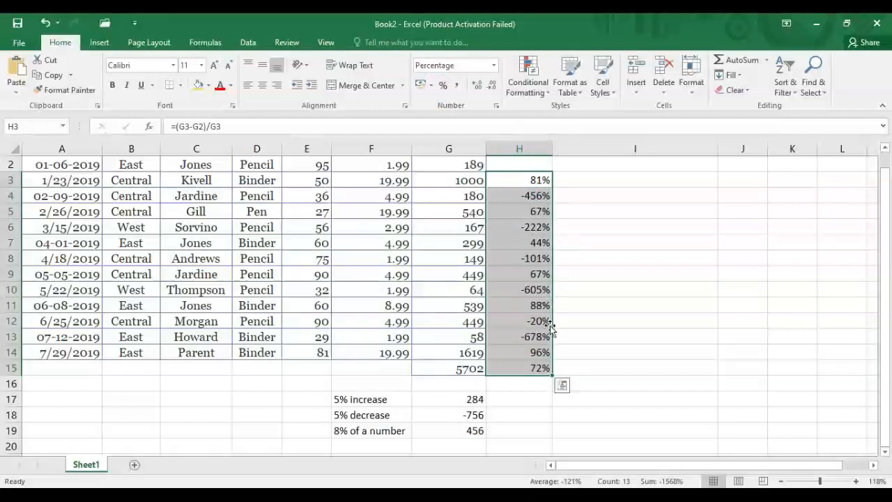
click(601, 204)
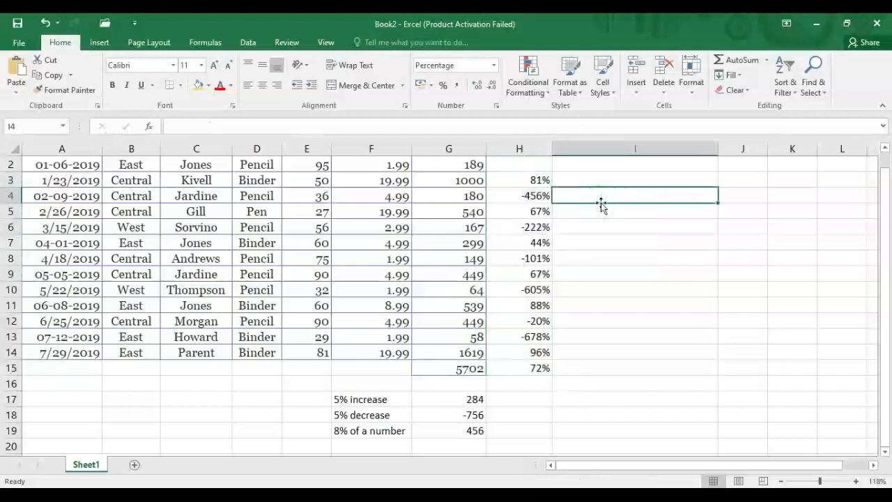
drag(887, 264, 885, 244)
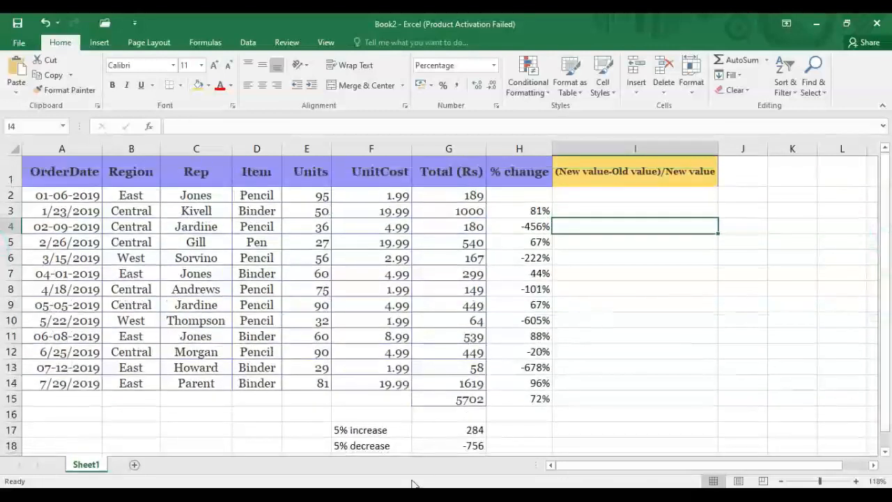
Add a '% of total' header in J1 and widen column J to fit it.
click(745, 167)
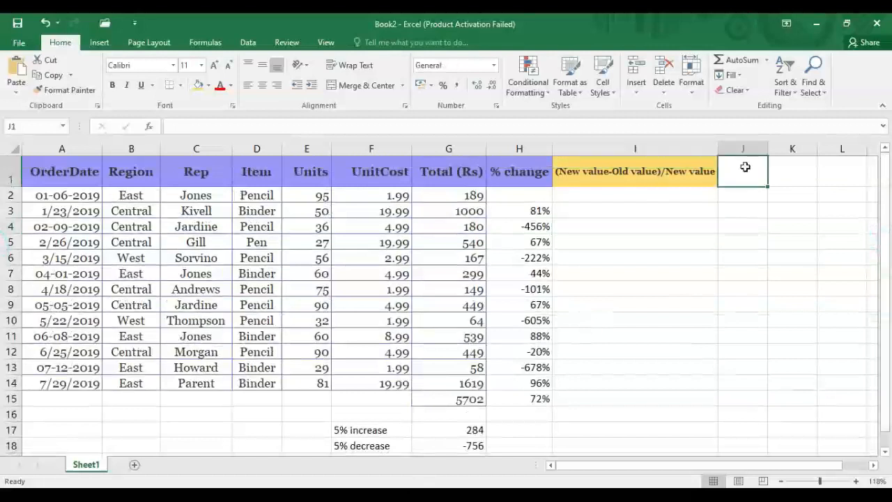
text(%)
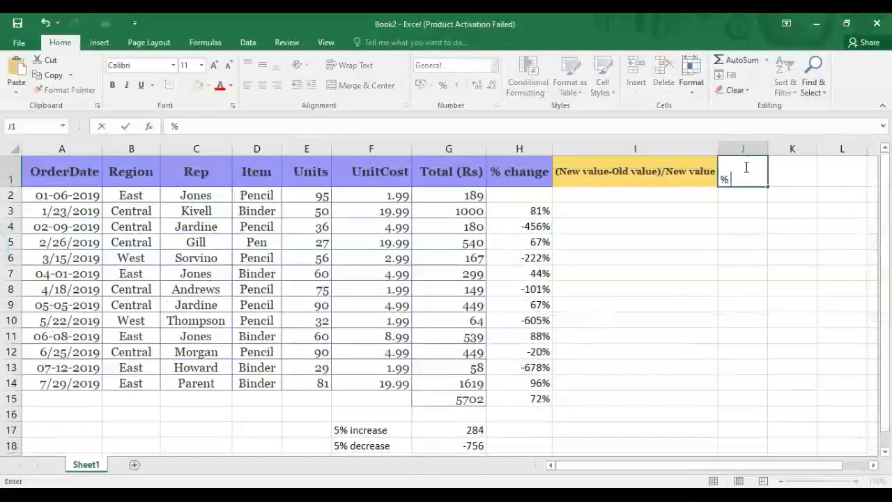
text( of total)
key(Return)
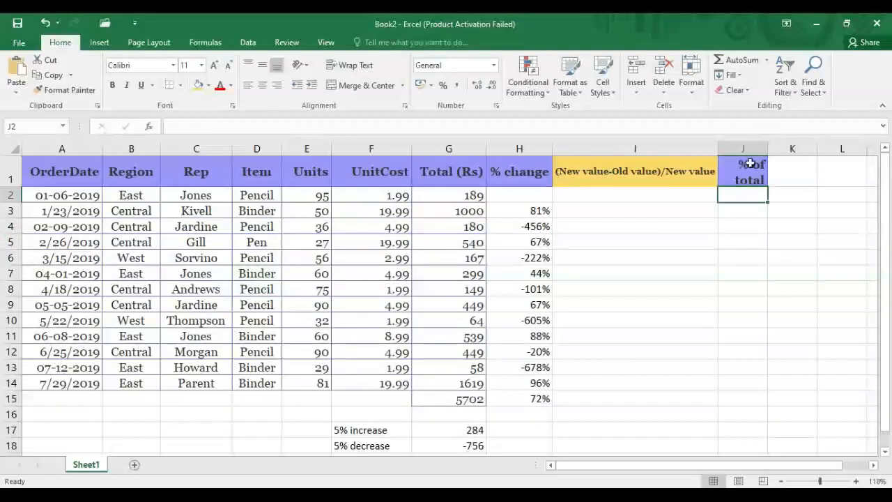
drag(767, 152, 788, 152)
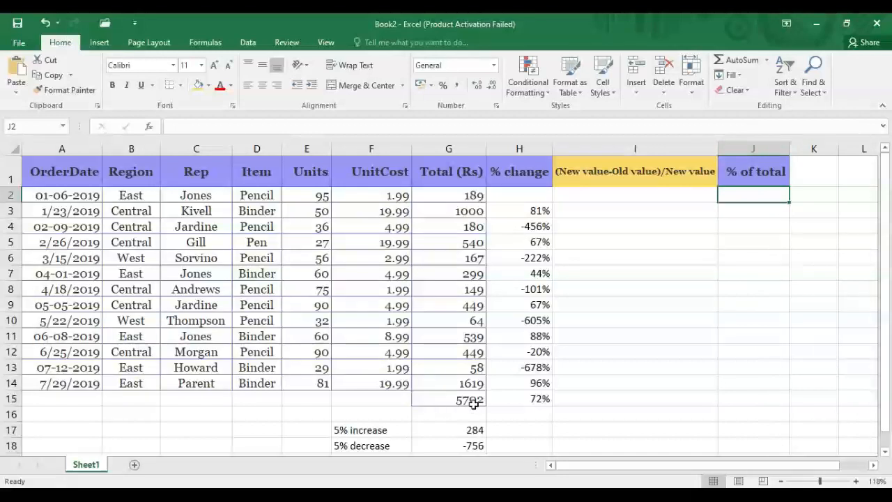
Select the grand total cell G15 to check its formula.
click(443, 402)
key(Return)
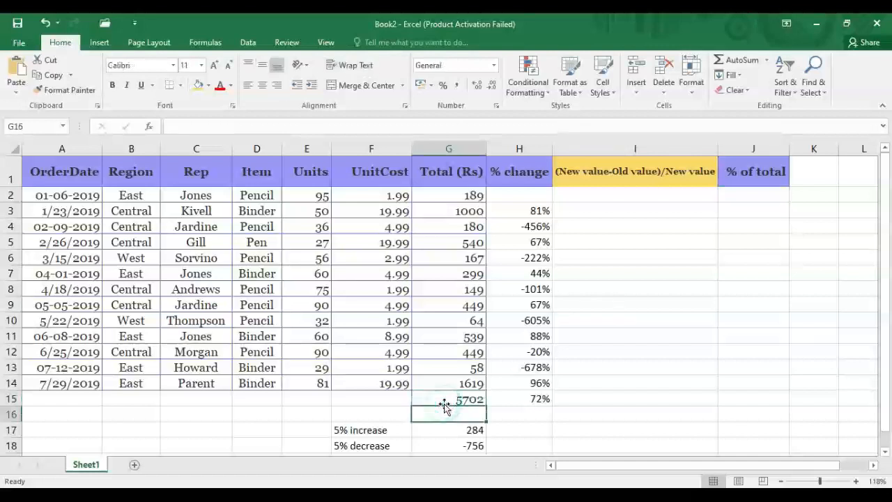
click(443, 402)
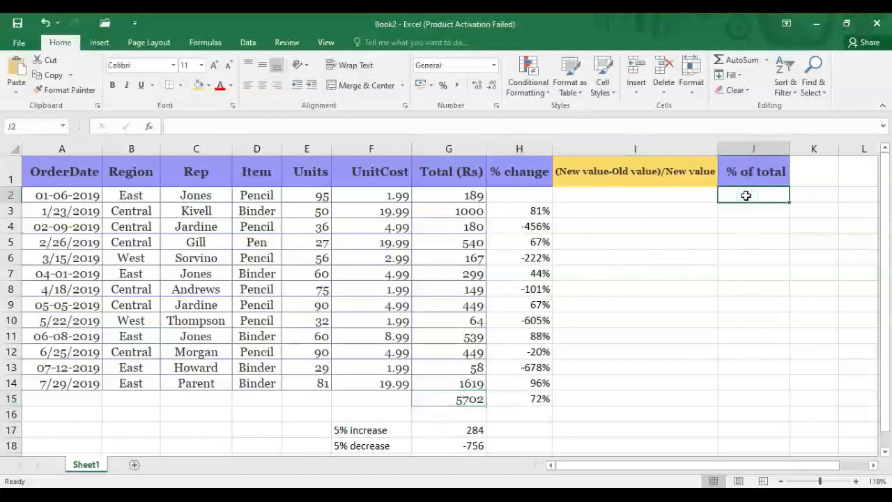
Enter =G2/G15 in J2 and format it as a percentage, showing 3%.
text(=)
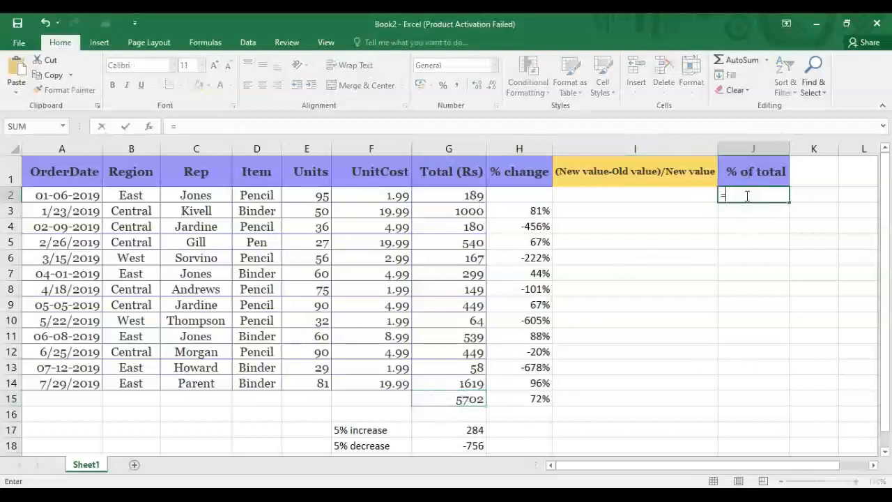
click(460, 198)
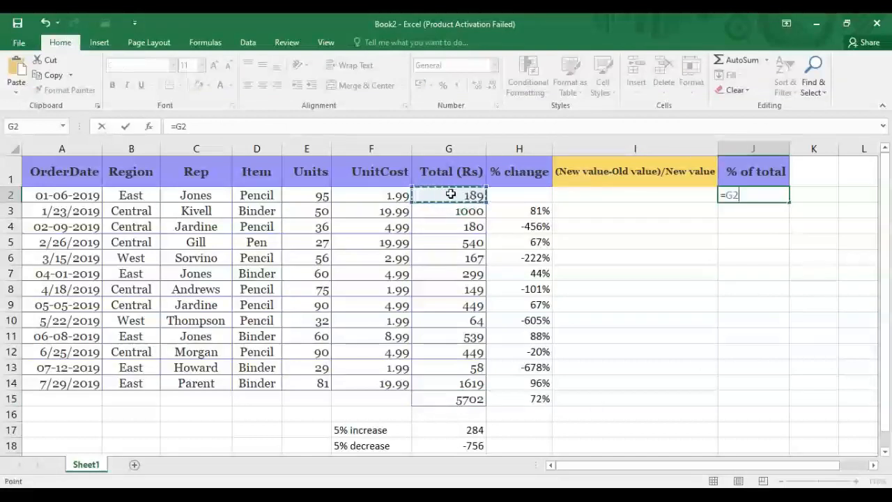
text(/)
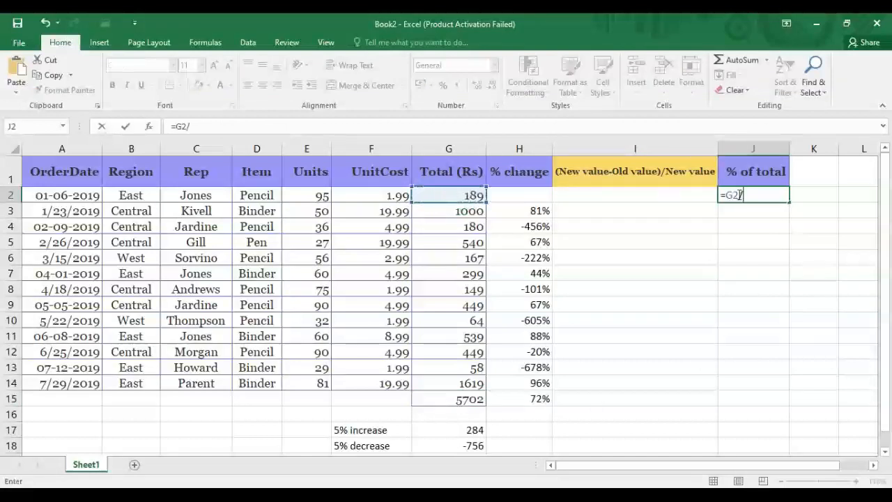
click(432, 399)
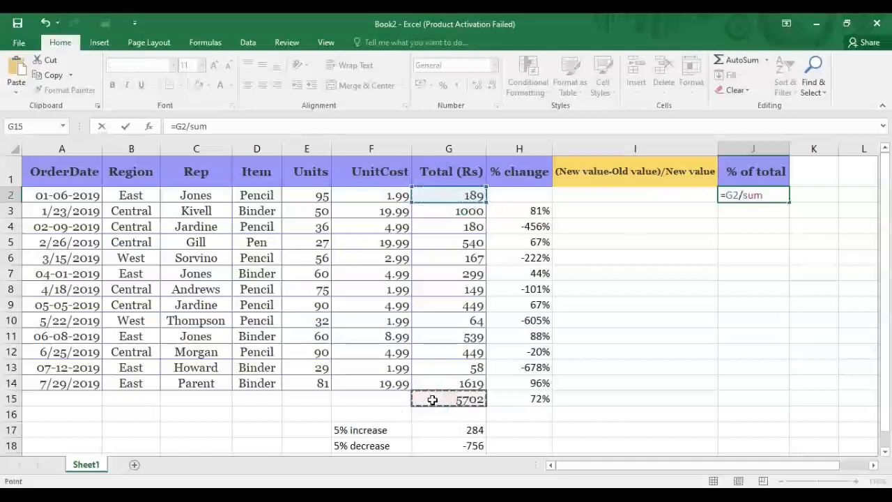
key(Return)
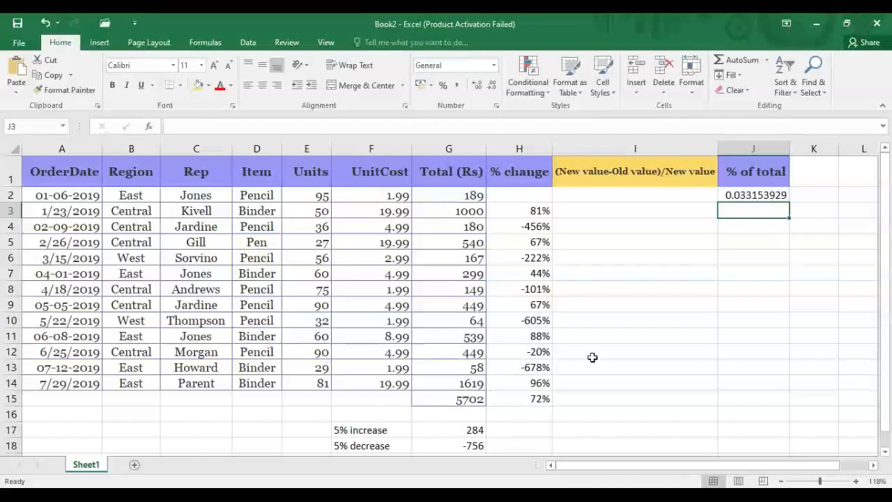
click(759, 191)
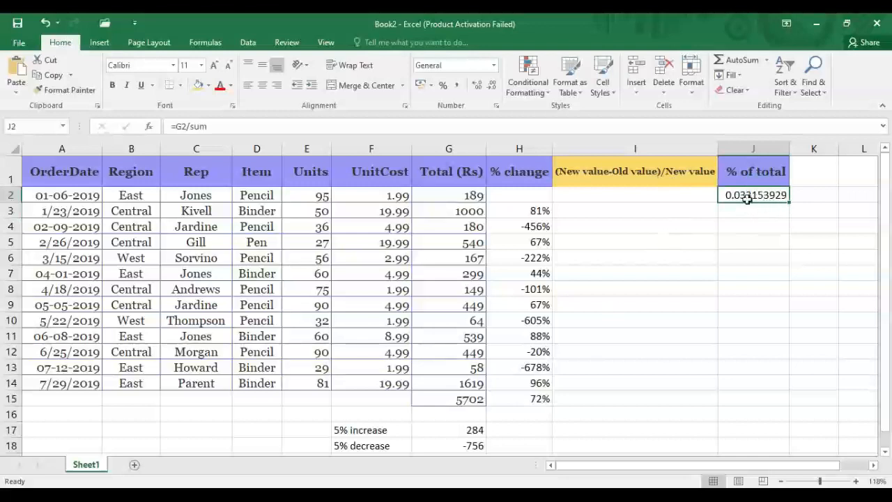
click(442, 87)
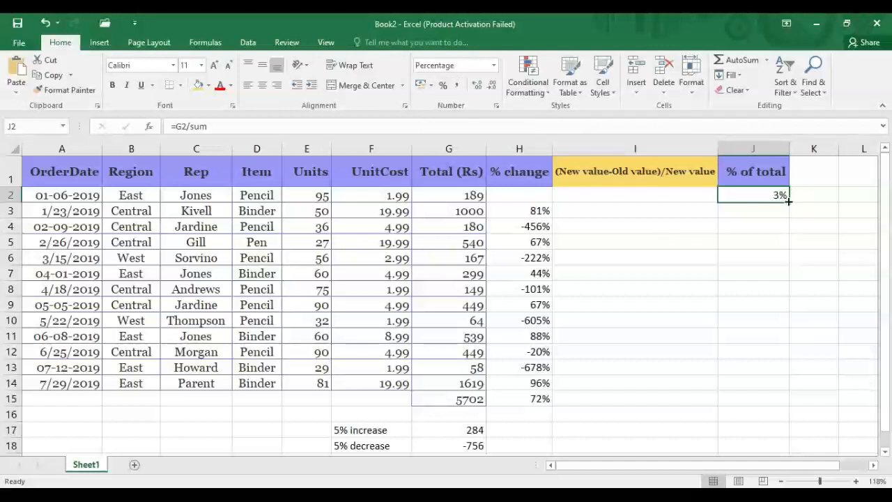
Copy J2's share formula down to J15, giving 100% for the grand total.
drag(789, 201, 787, 402)
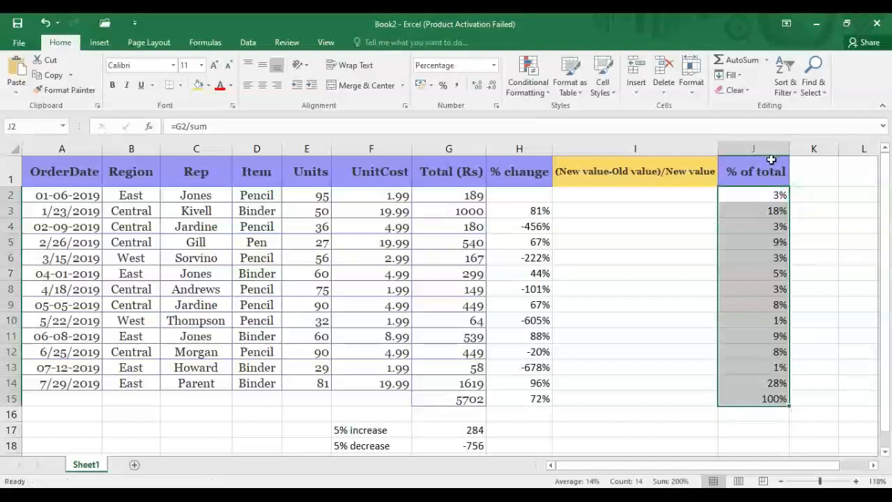
click(698, 416)
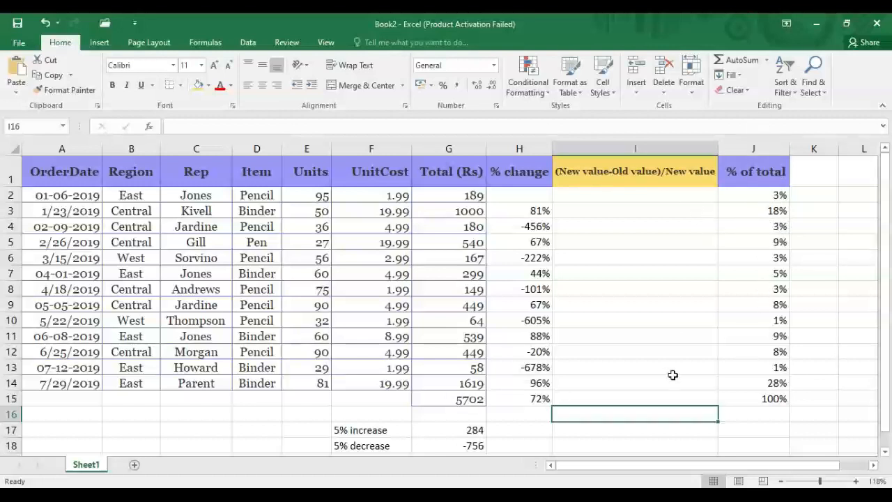
click(737, 416)
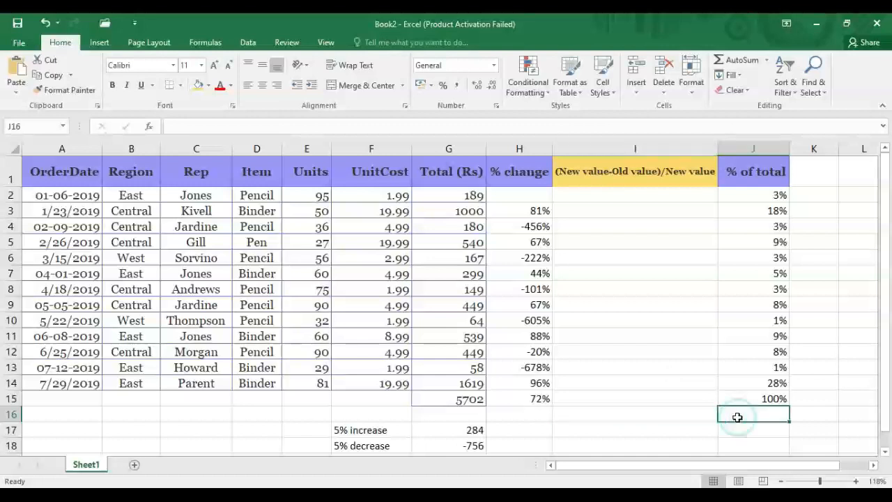